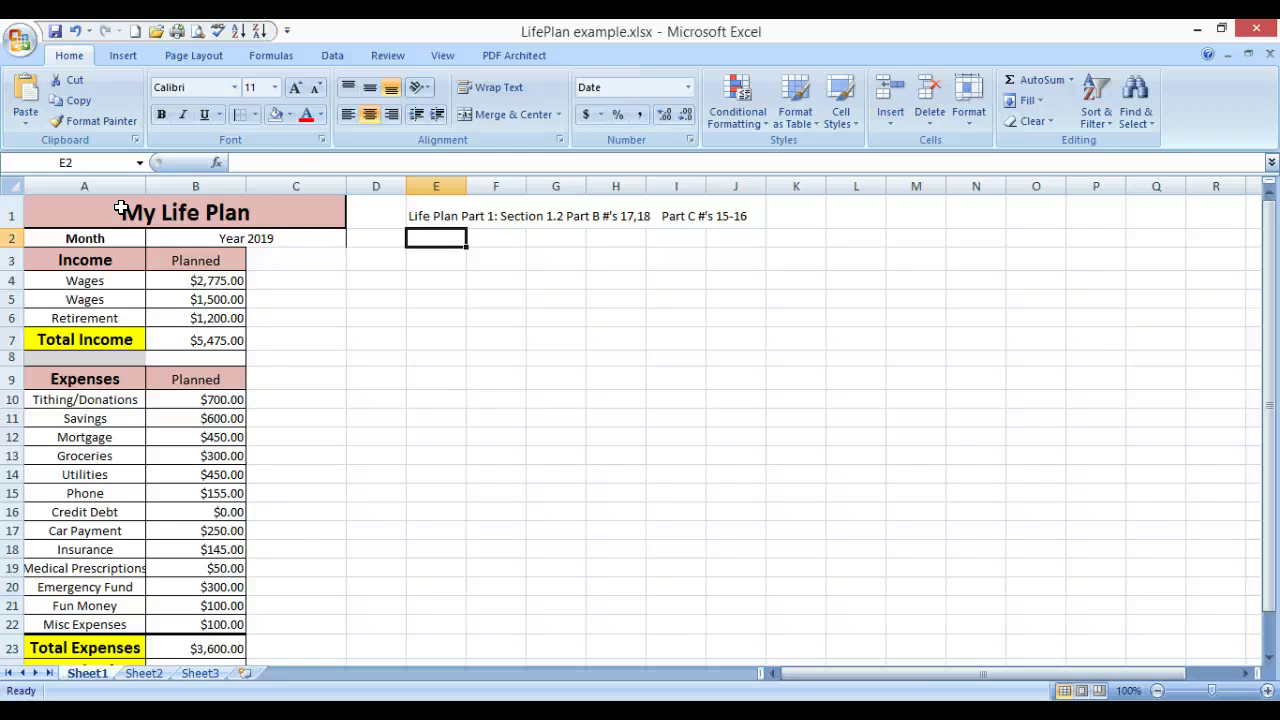
Unmerge the My Life Plan title, then merge and centre it across A1:C1
{"action": "left_click", "coordinate": [120, 207]}
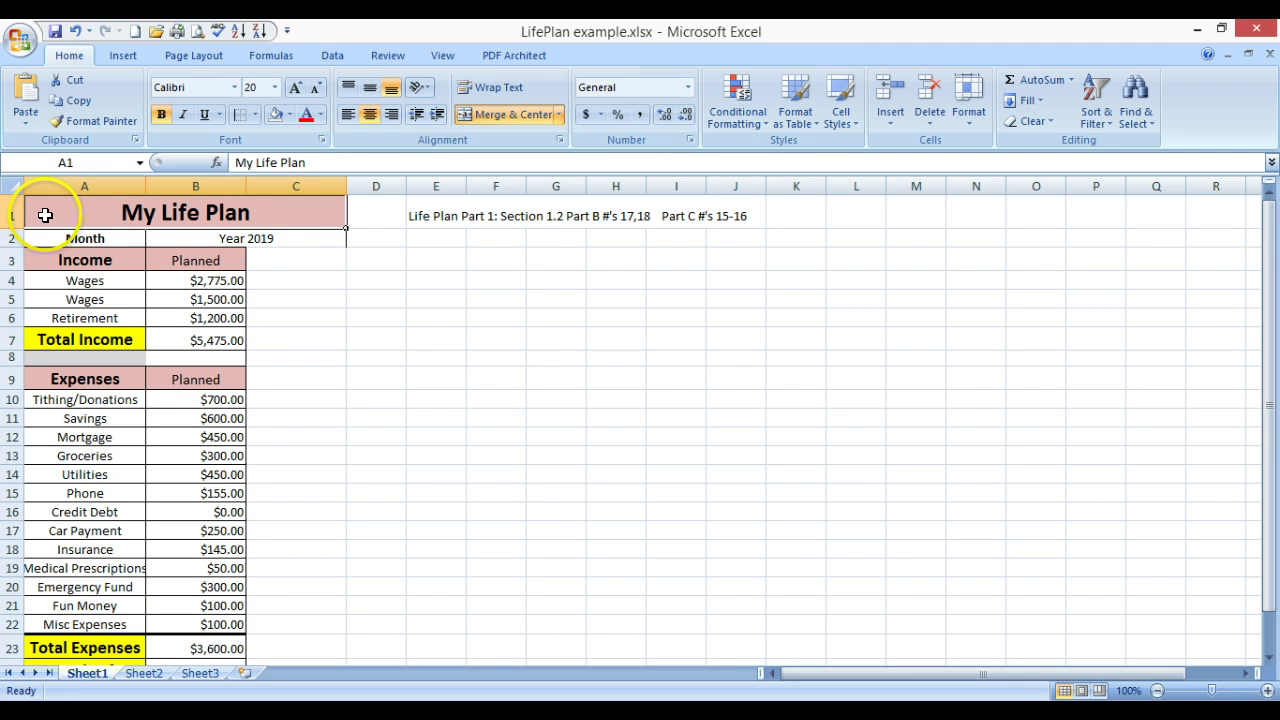
{"action": "left_click", "coordinate": [258, 213]}
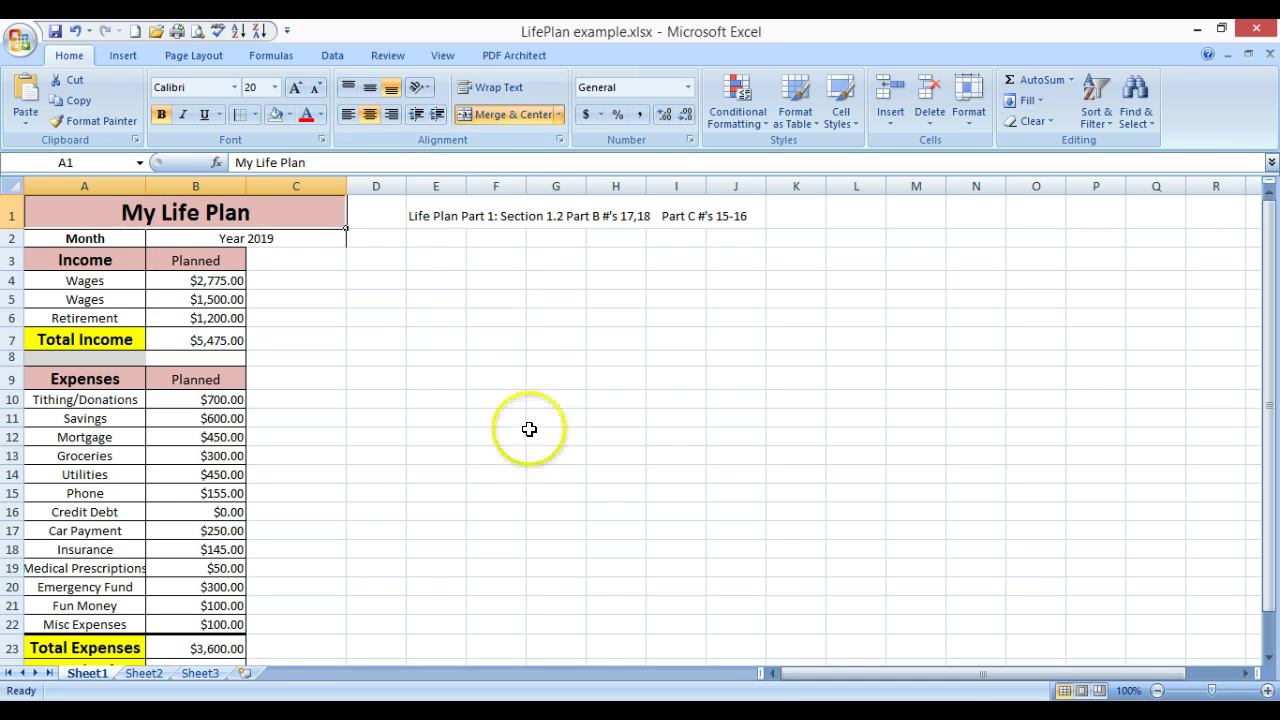
{"action": "left_click", "coordinate": [511, 114]}
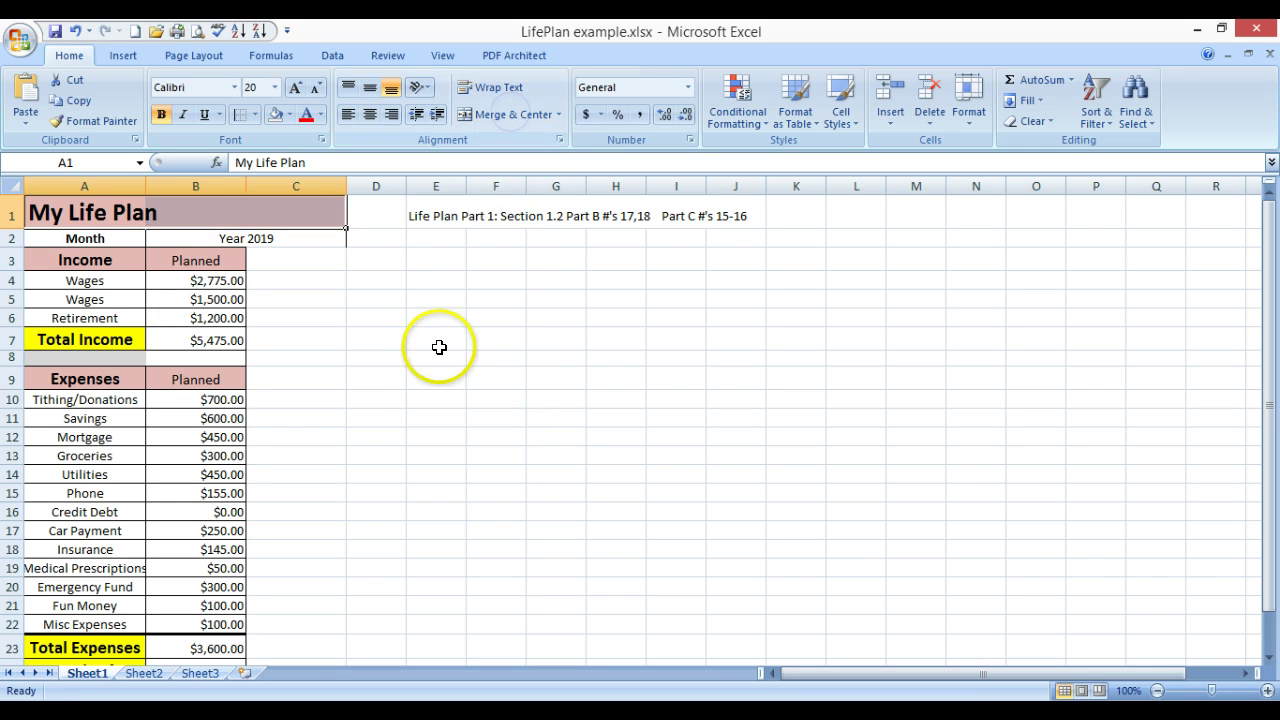
{"action": "left_click", "coordinate": [370, 352]}
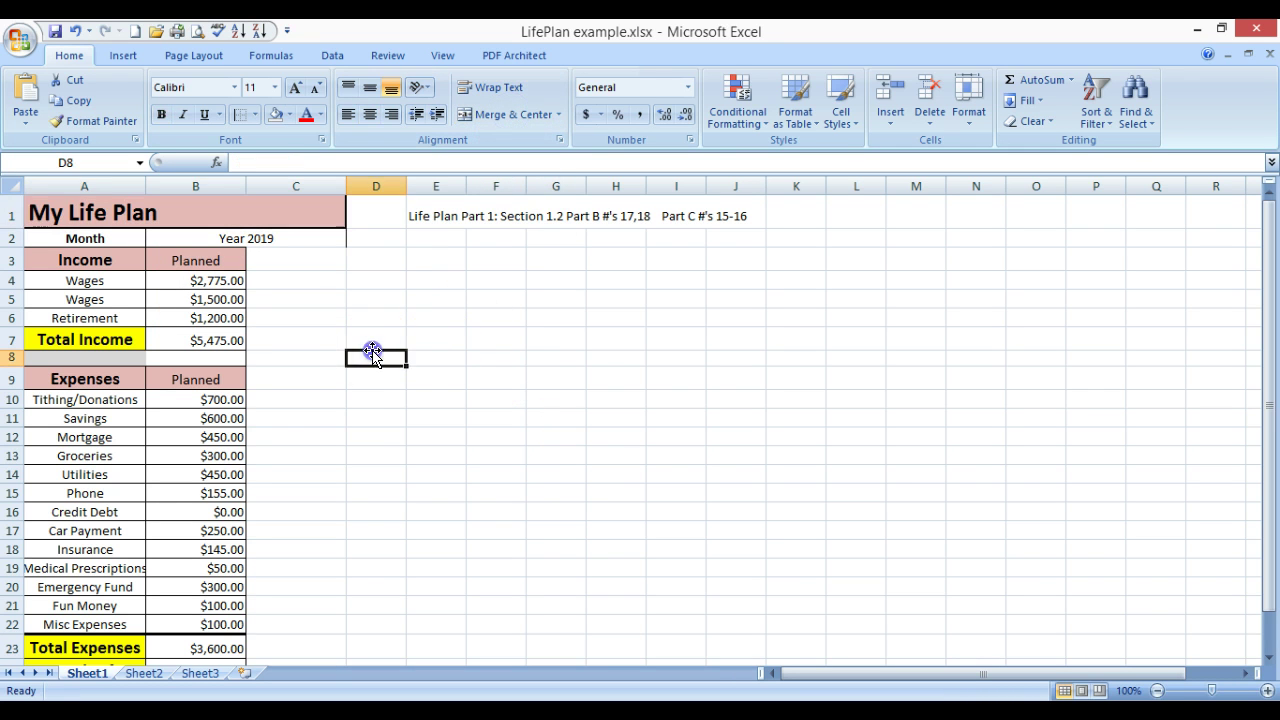
{"action": "left_click", "coordinate": [95, 213]}
{"action": "left_click", "coordinate": [191, 211]}
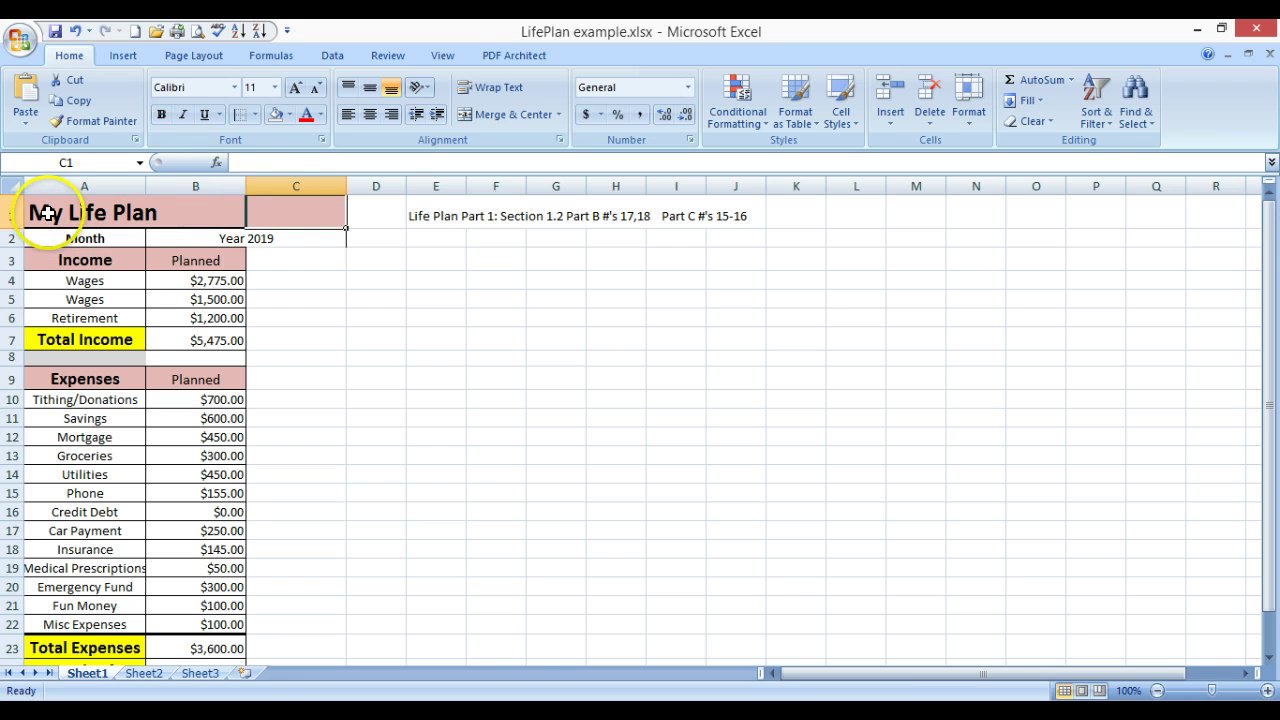
{"action": "left_click_drag", "start_coordinate": [42, 210], "coordinate": [300, 212]}
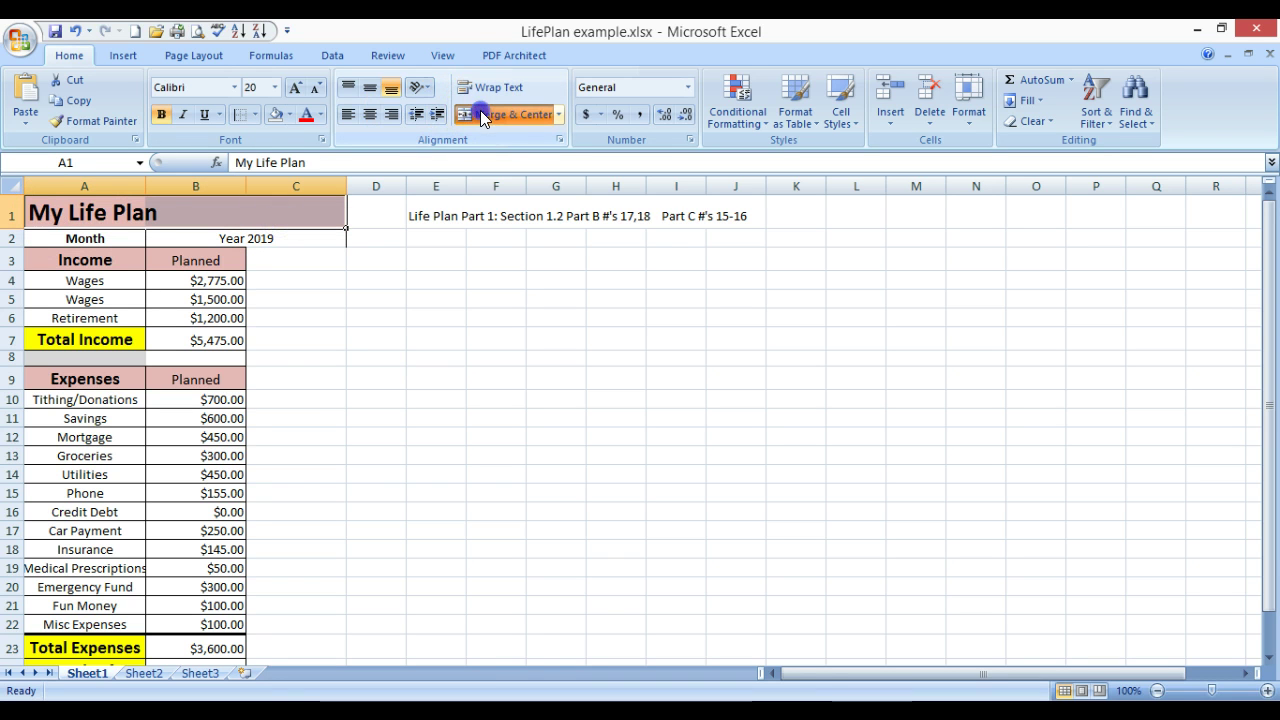
{"action": "left_click", "coordinate": [480, 110]}
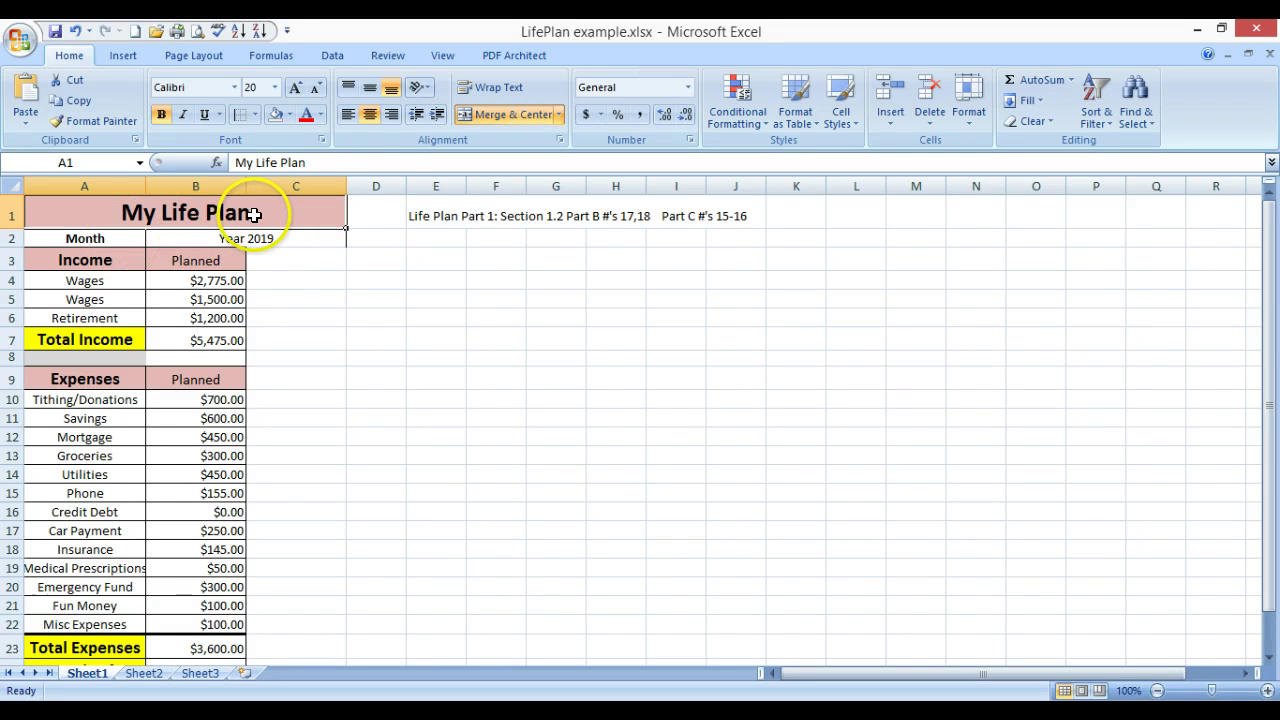
Edit the title text in A1, then select the Year 2019 cell
{"action": "left_click", "coordinate": [327, 162]}
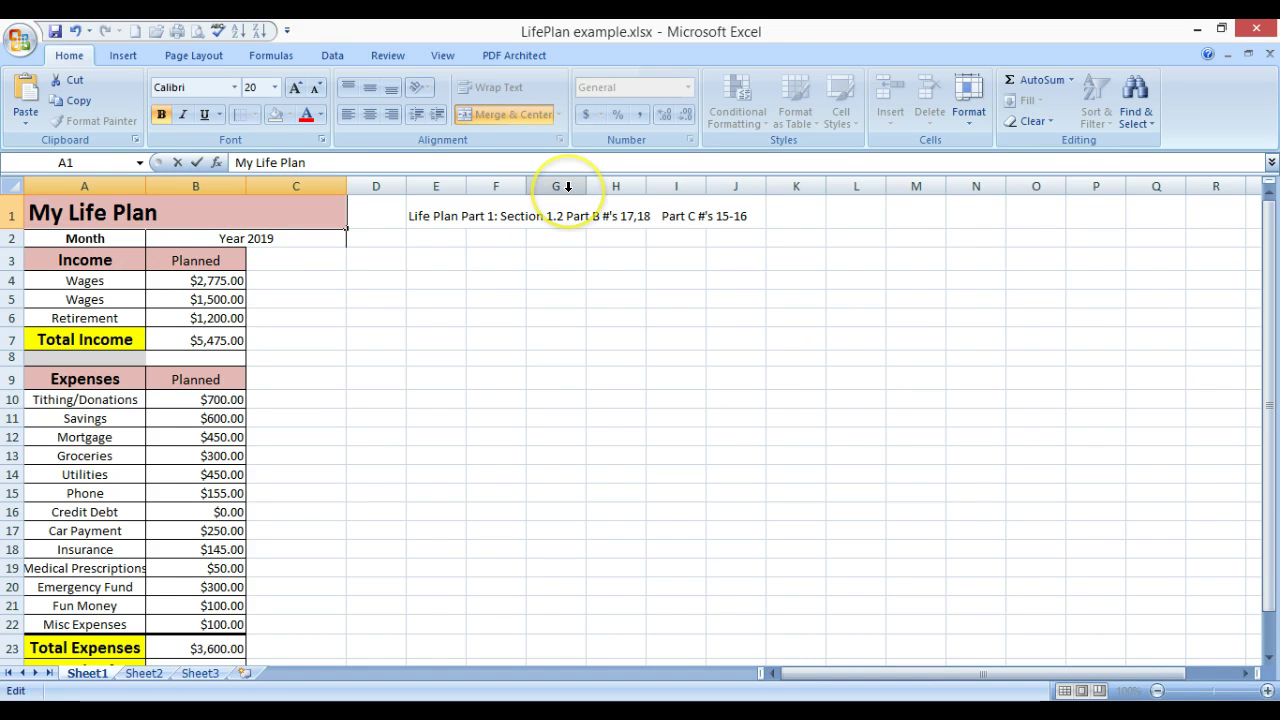
{"action": "key", "text": "Return"}
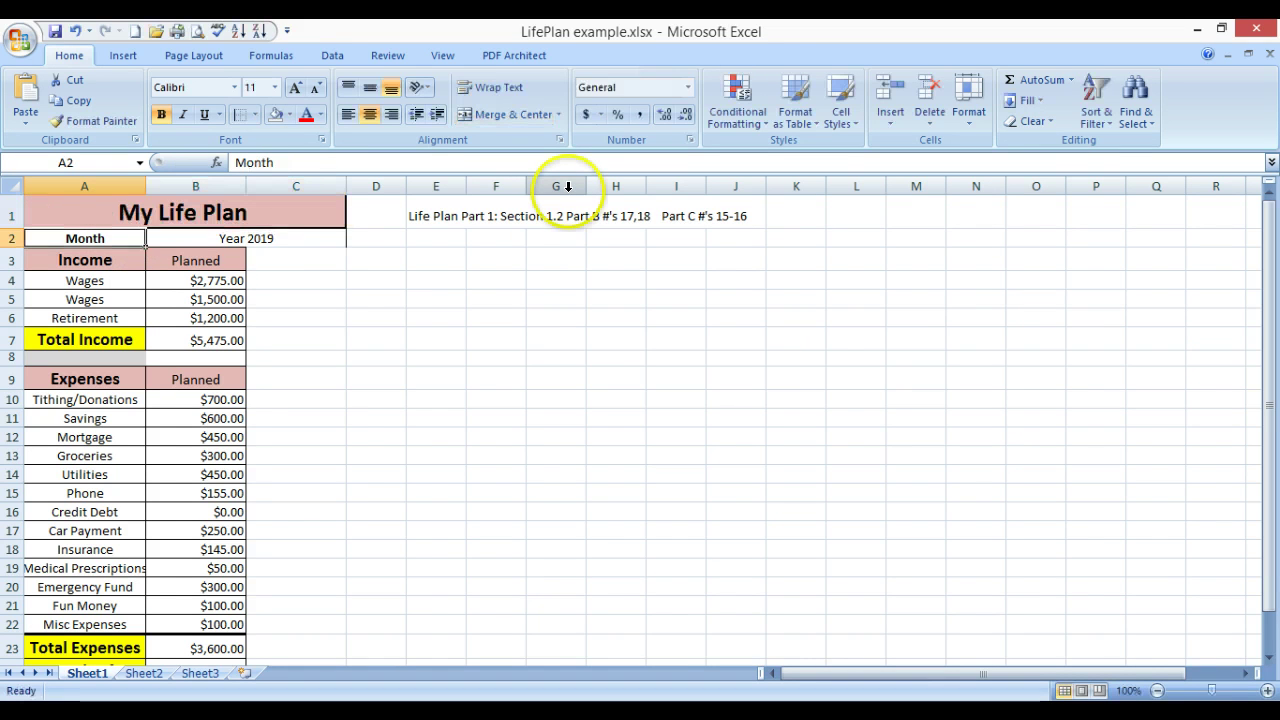
{"action": "left_click", "coordinate": [166, 240]}
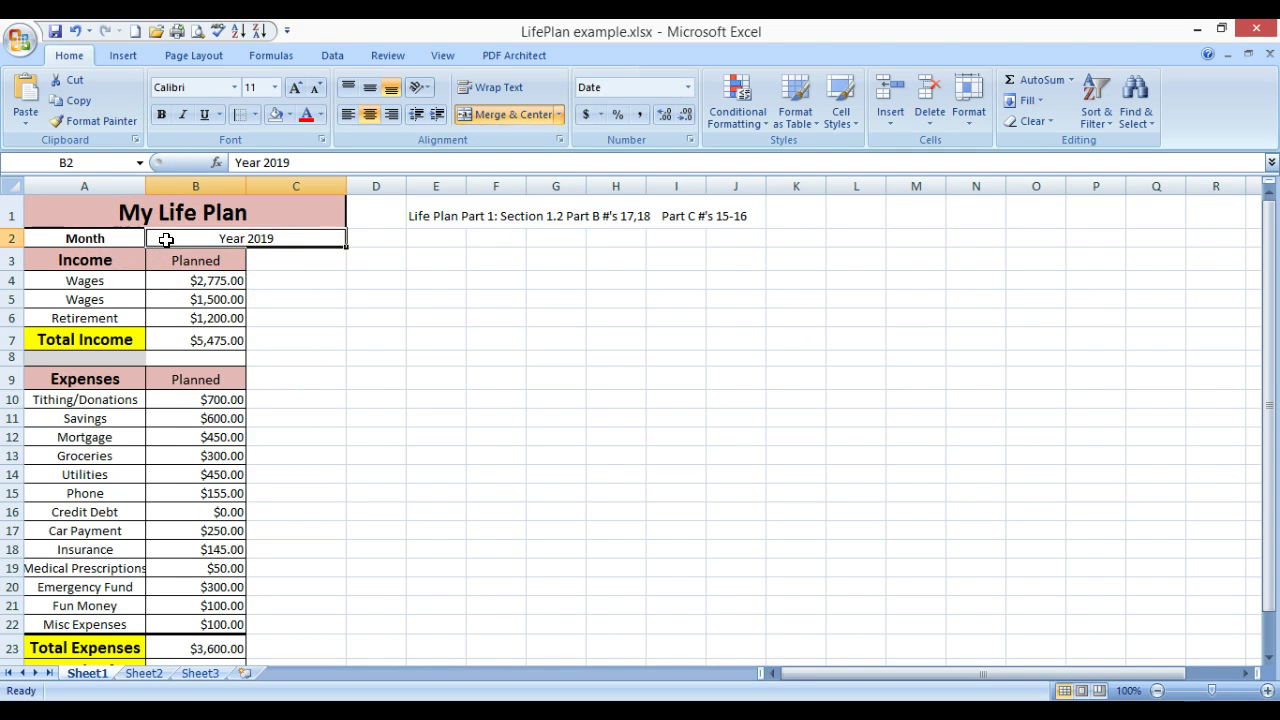
{"action": "left_click", "coordinate": [168, 240]}
Fill the Income heading A3 and the Planned heading B3 orange
{"action": "left_click", "coordinate": [117, 266]}
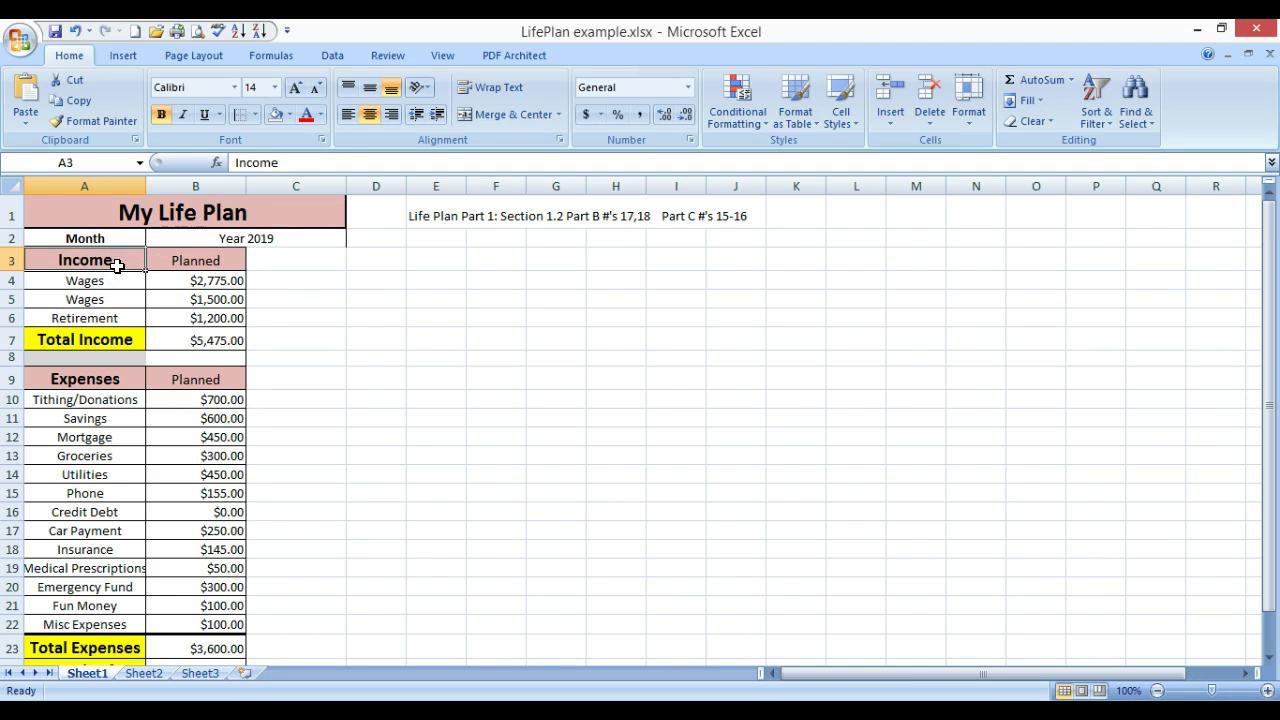
{"action": "left_click", "coordinate": [120, 283]}
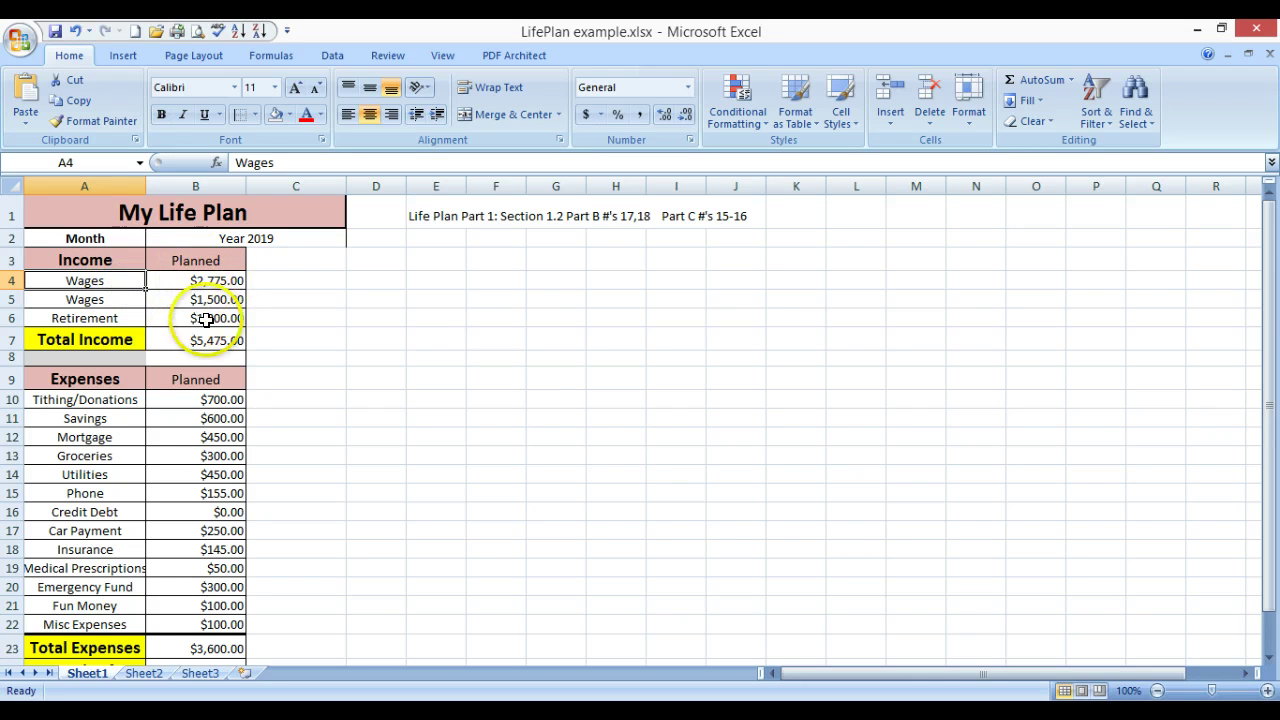
{"action": "left_click", "coordinate": [126, 262]}
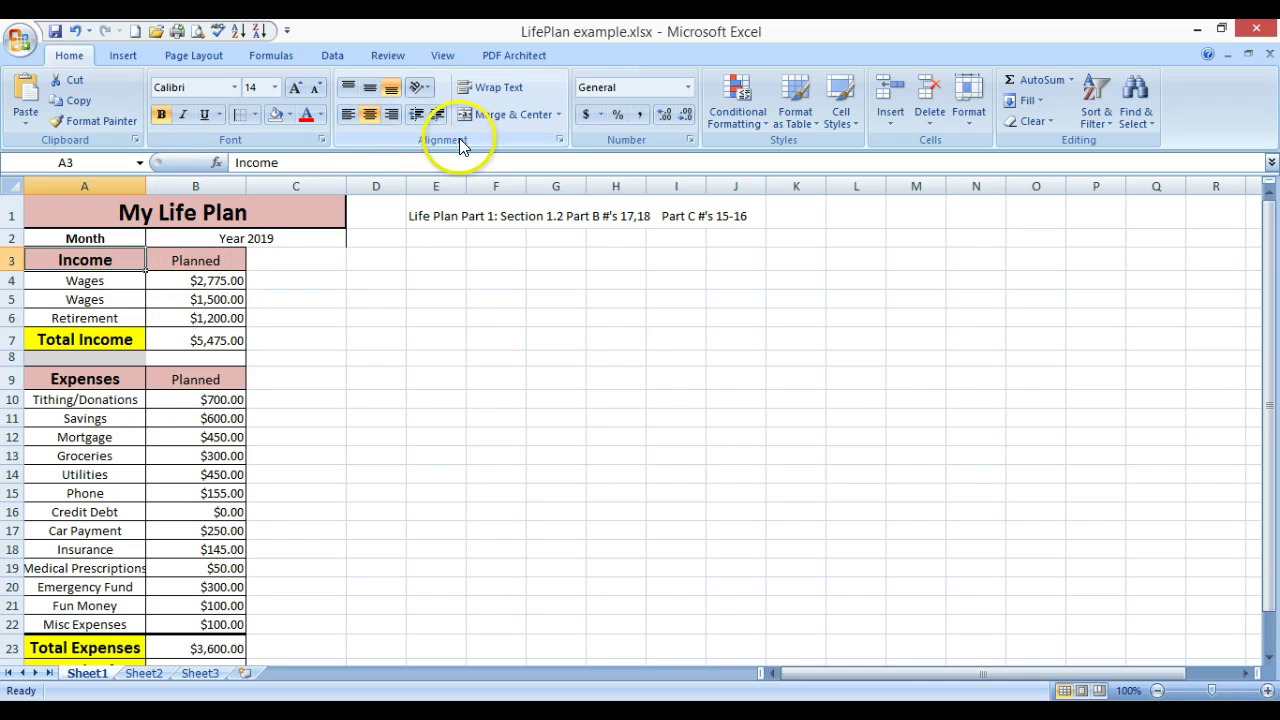
{"action": "left_click", "coordinate": [289, 115]}
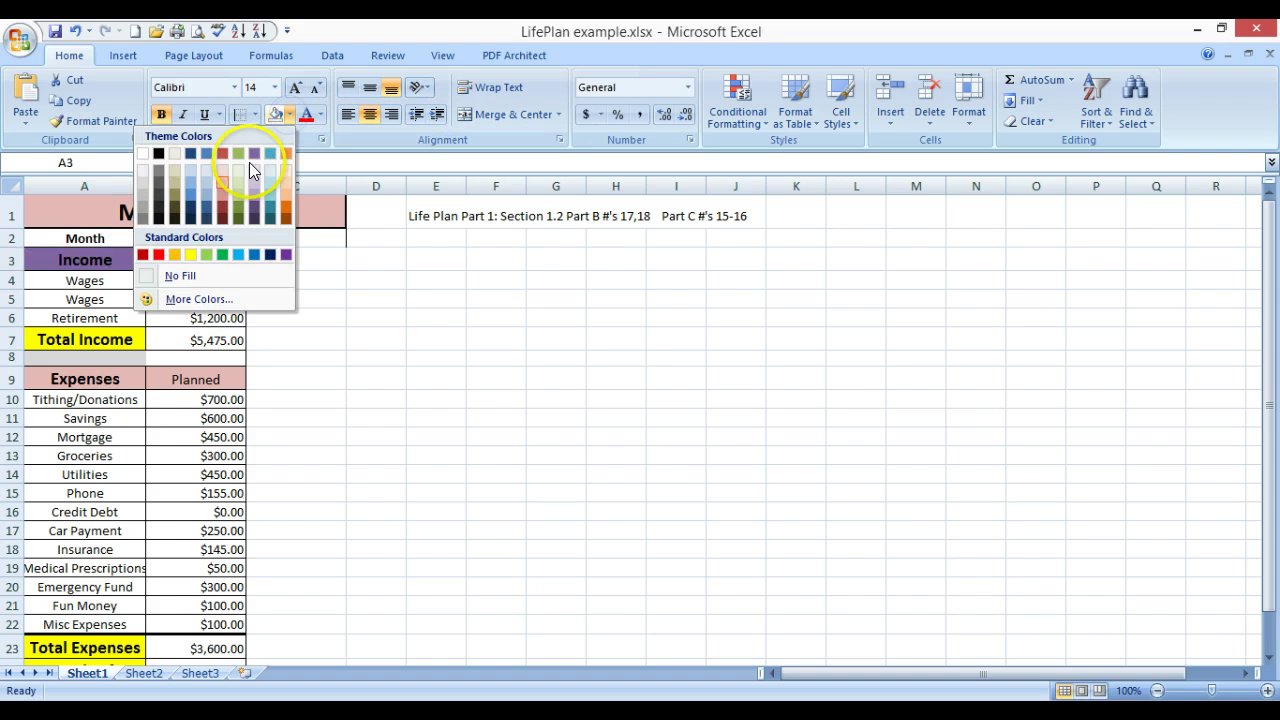
{"action": "left_click", "coordinate": [220, 194]}
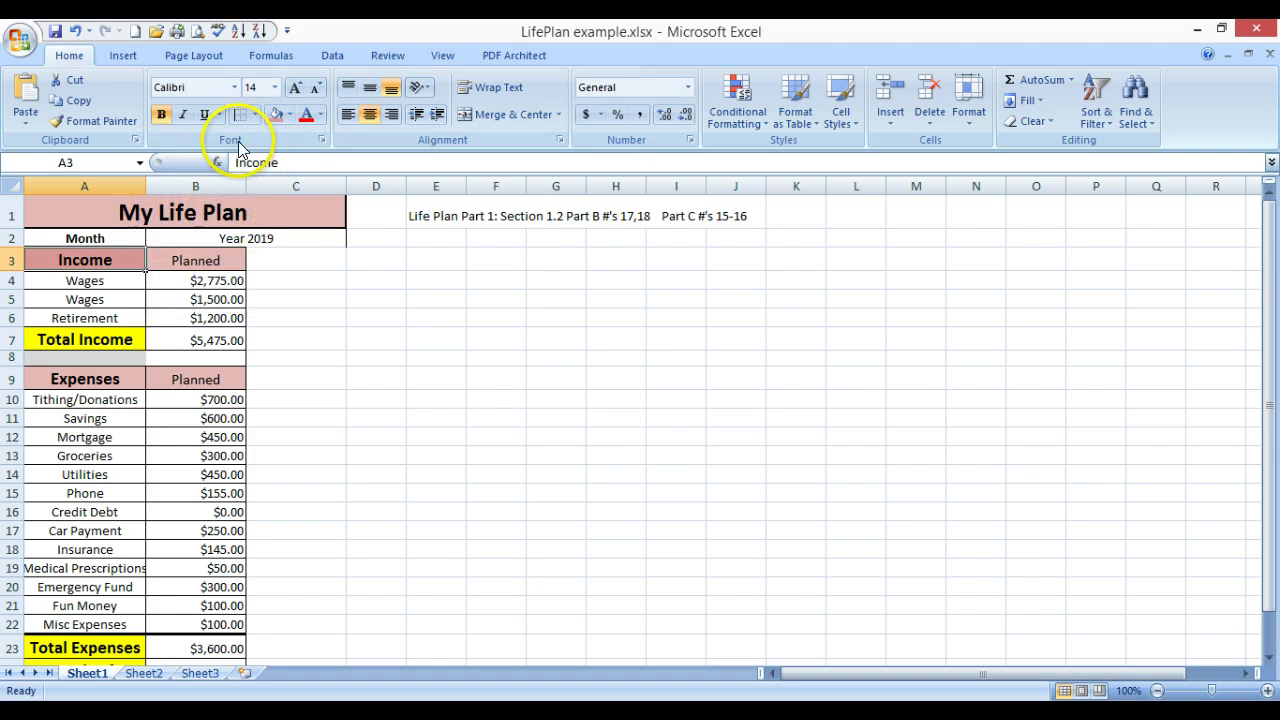
{"action": "left_click", "coordinate": [289, 115]}
{"action": "left_click", "coordinate": [286, 206]}
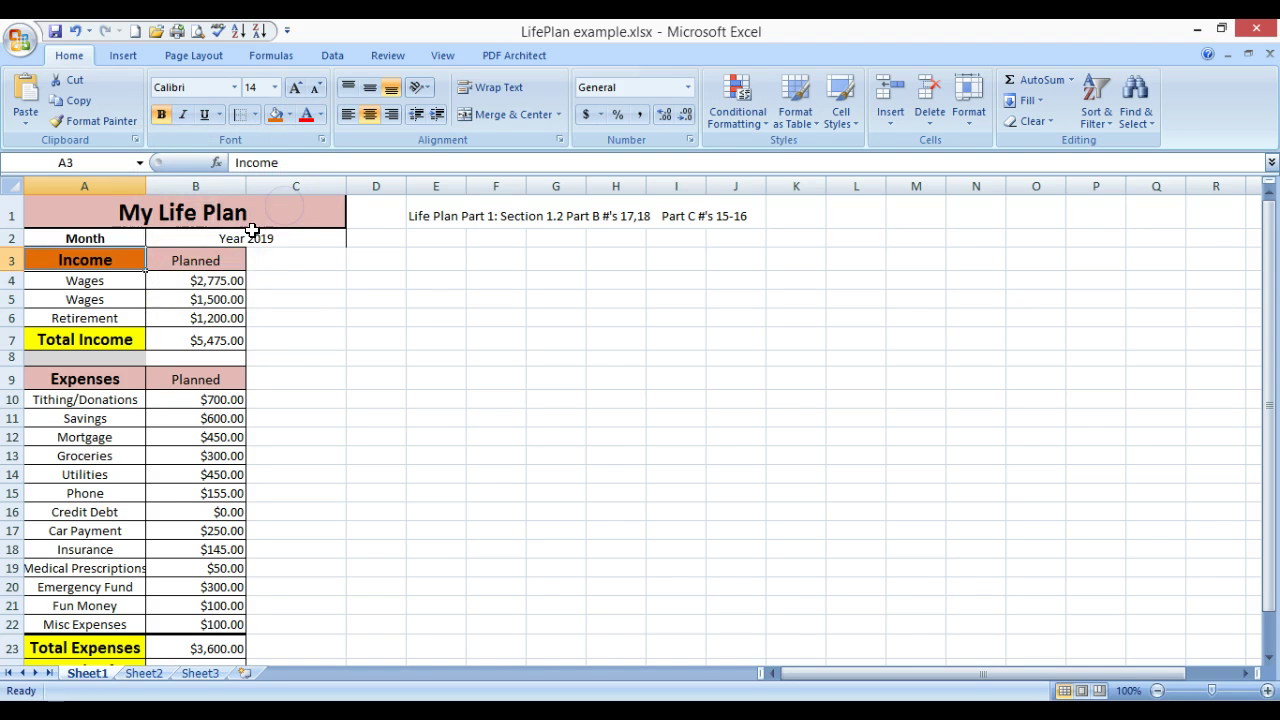
{"action": "left_click", "coordinate": [217, 259]}
{"action": "left_click", "coordinate": [276, 114]}
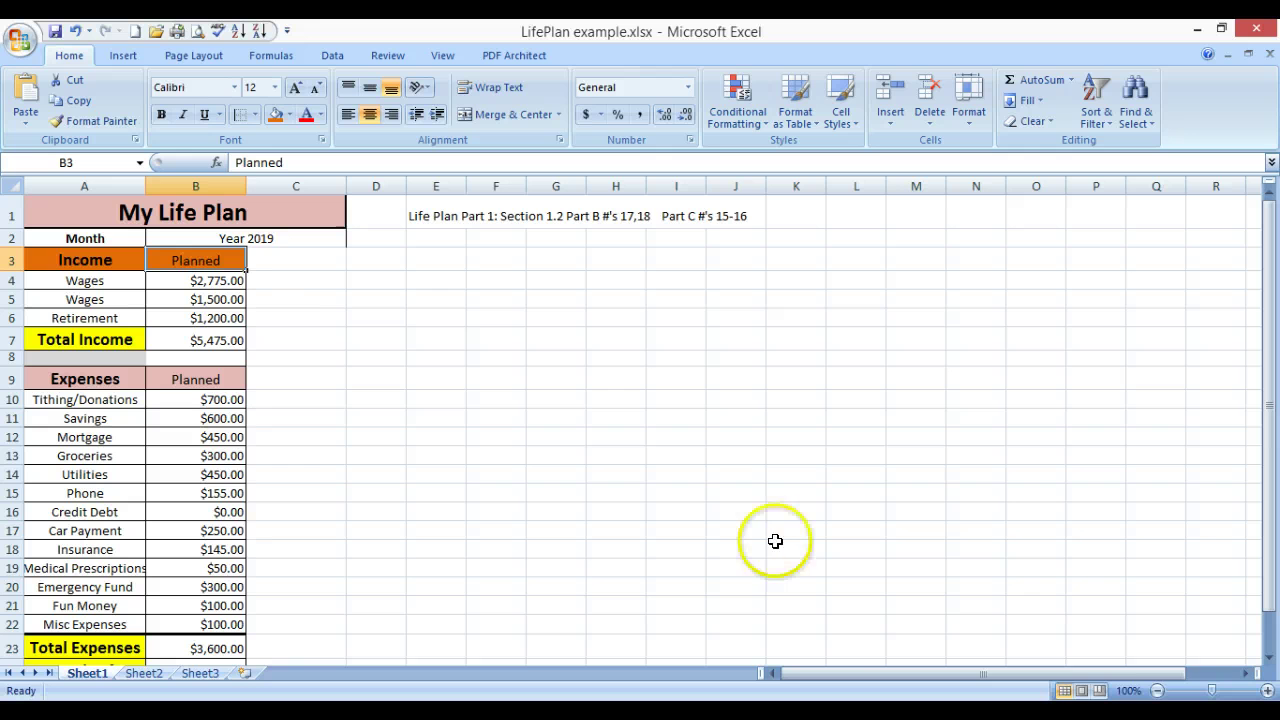
{"action": "mouse_move", "coordinate": [1012, 712]}
{"action": "left_click", "coordinate": [1064, 668]}
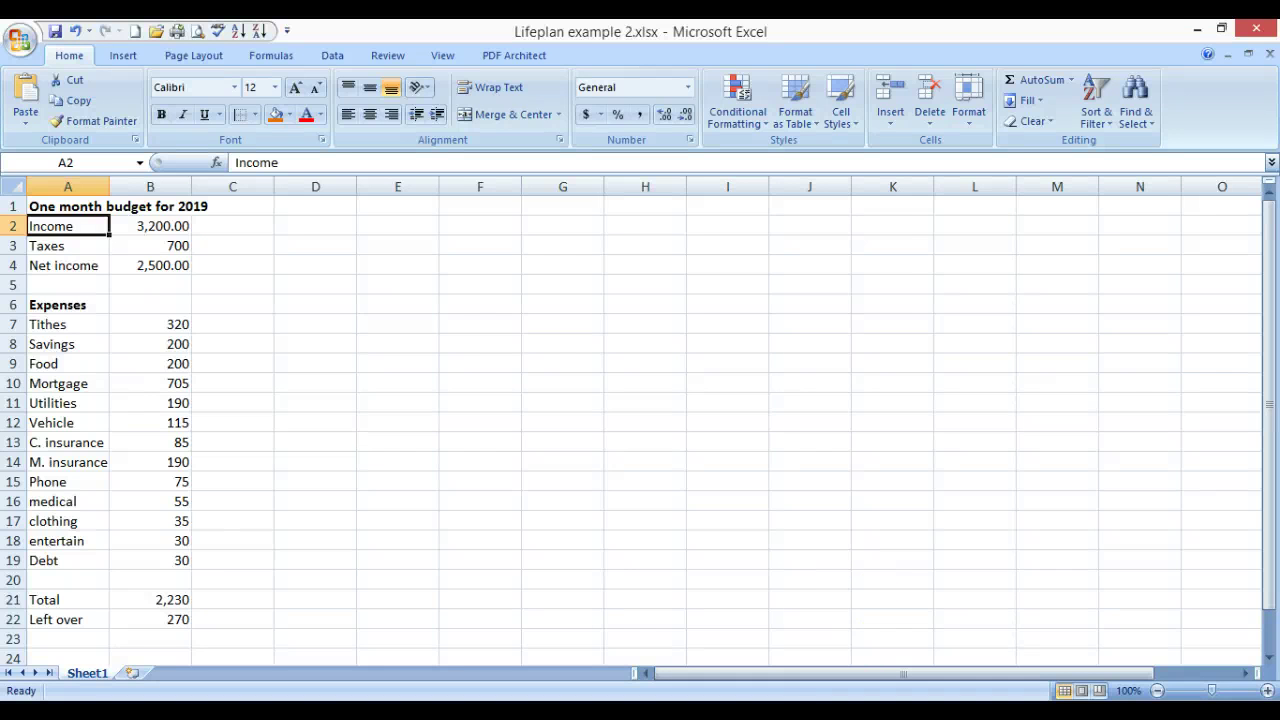
{"action": "left_click", "coordinate": [933, 652]}
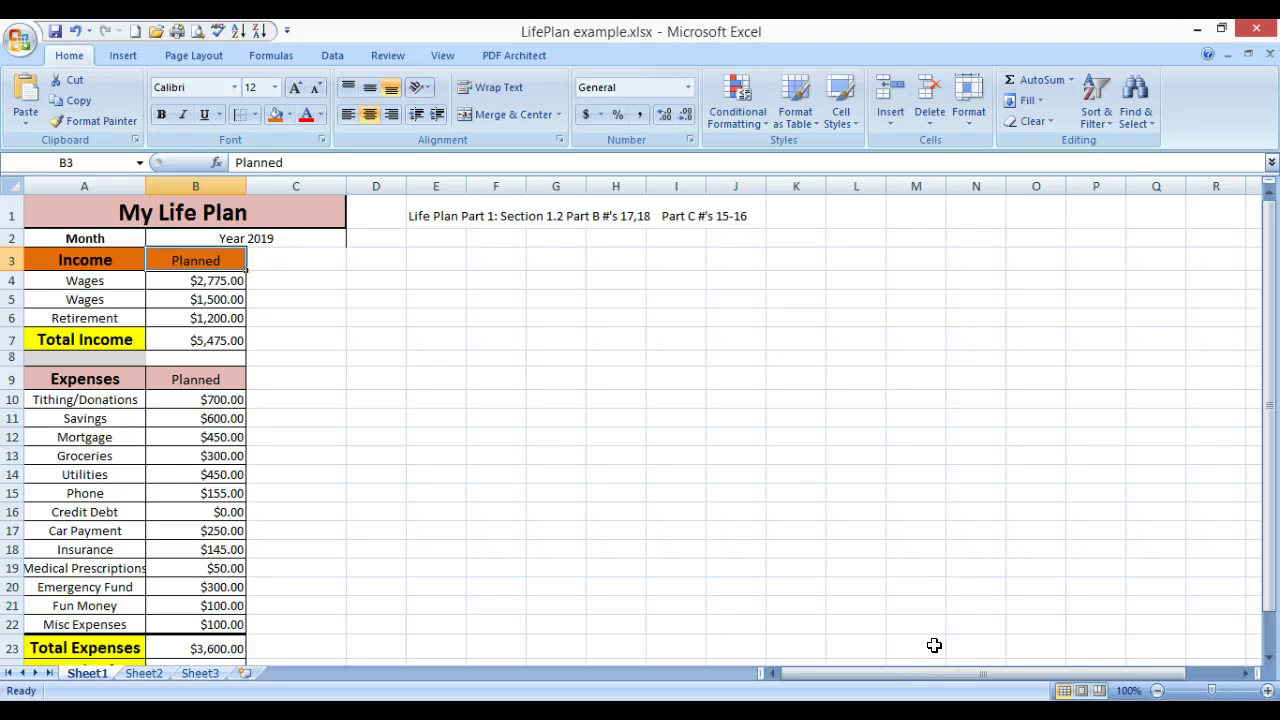
{"action": "left_click", "coordinate": [113, 298]}
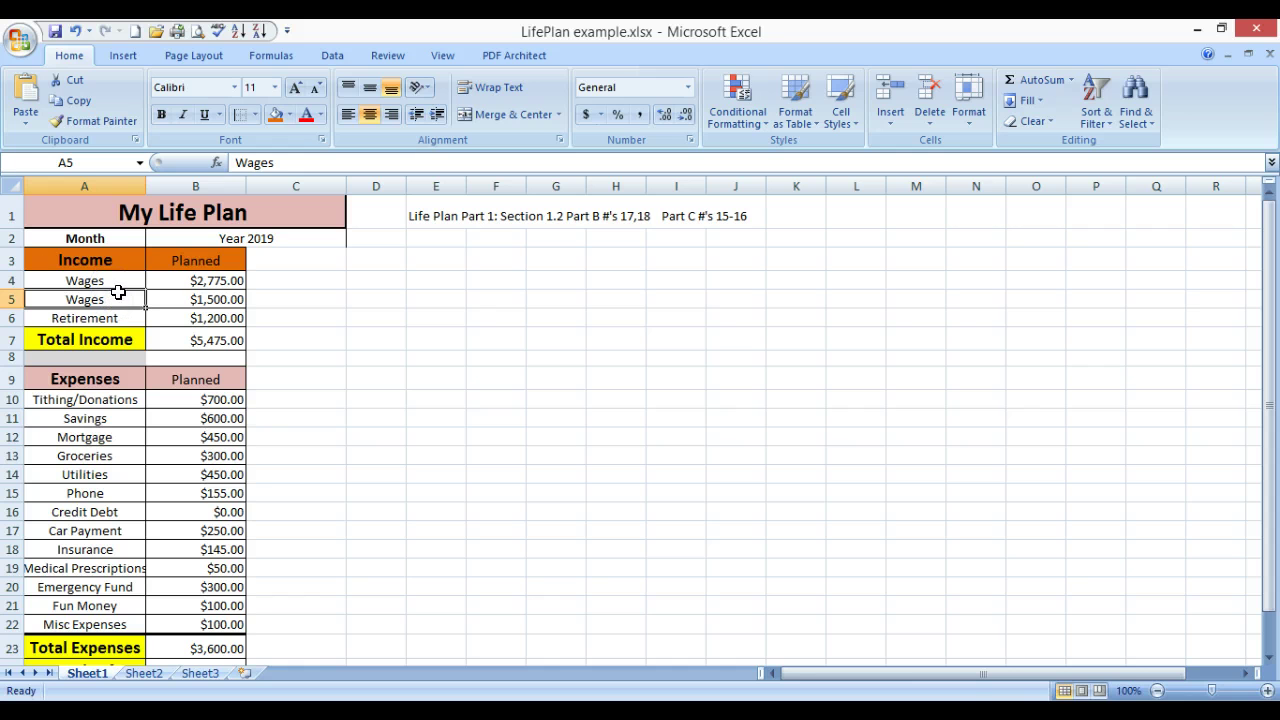
{"action": "left_click_drag", "start_coordinate": [63, 283], "coordinate": [191, 281]}
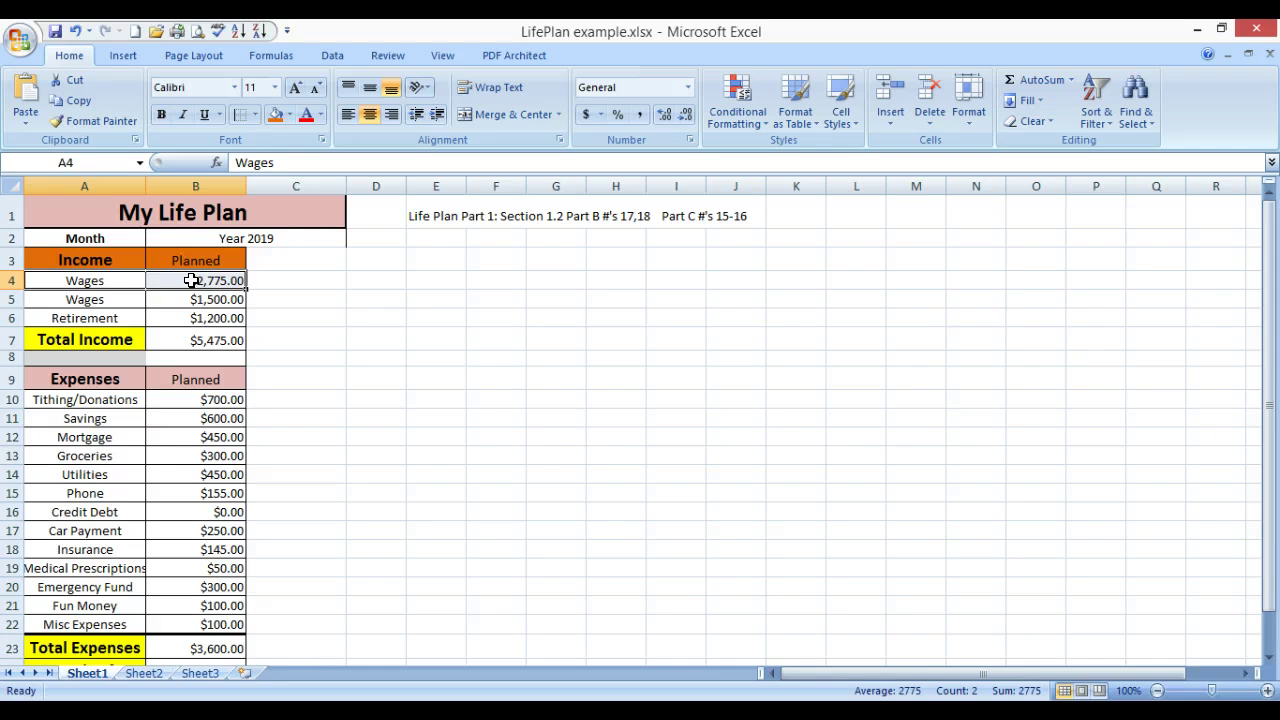
{"action": "key", "text": "Delete"}
{"action": "right_click", "coordinate": [20, 281]}
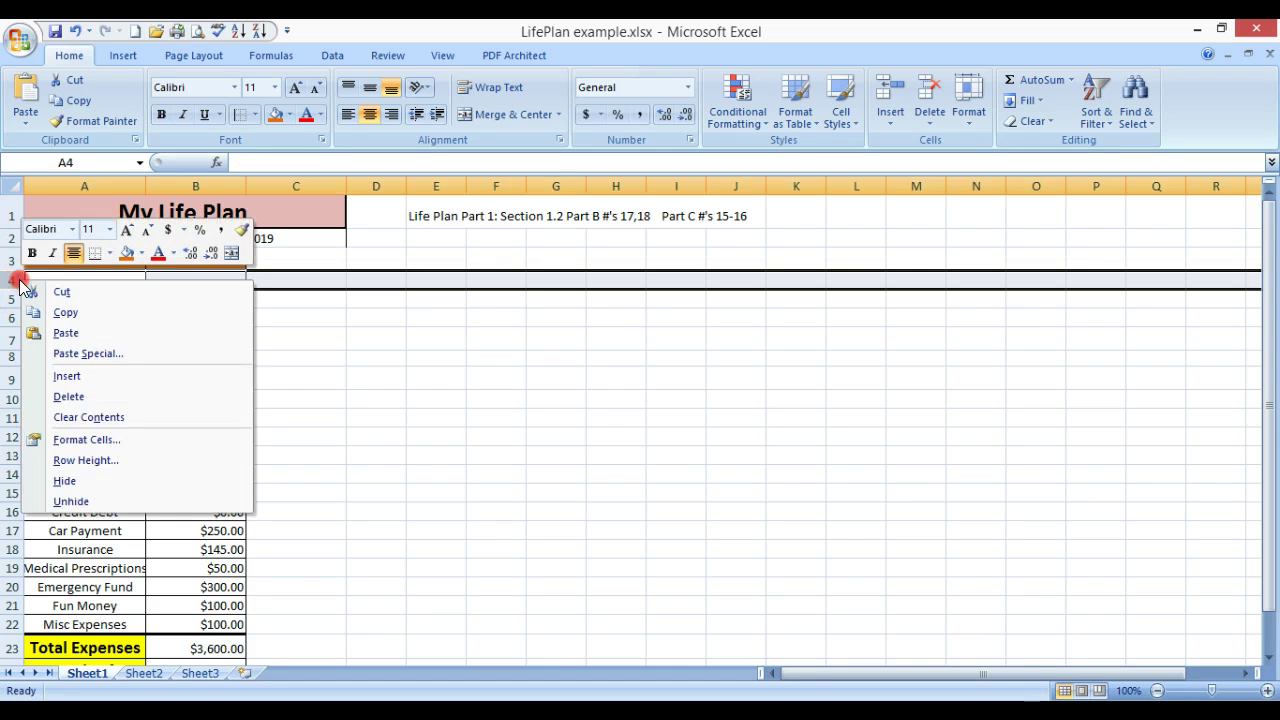
{"action": "left_click", "coordinate": [121, 394]}
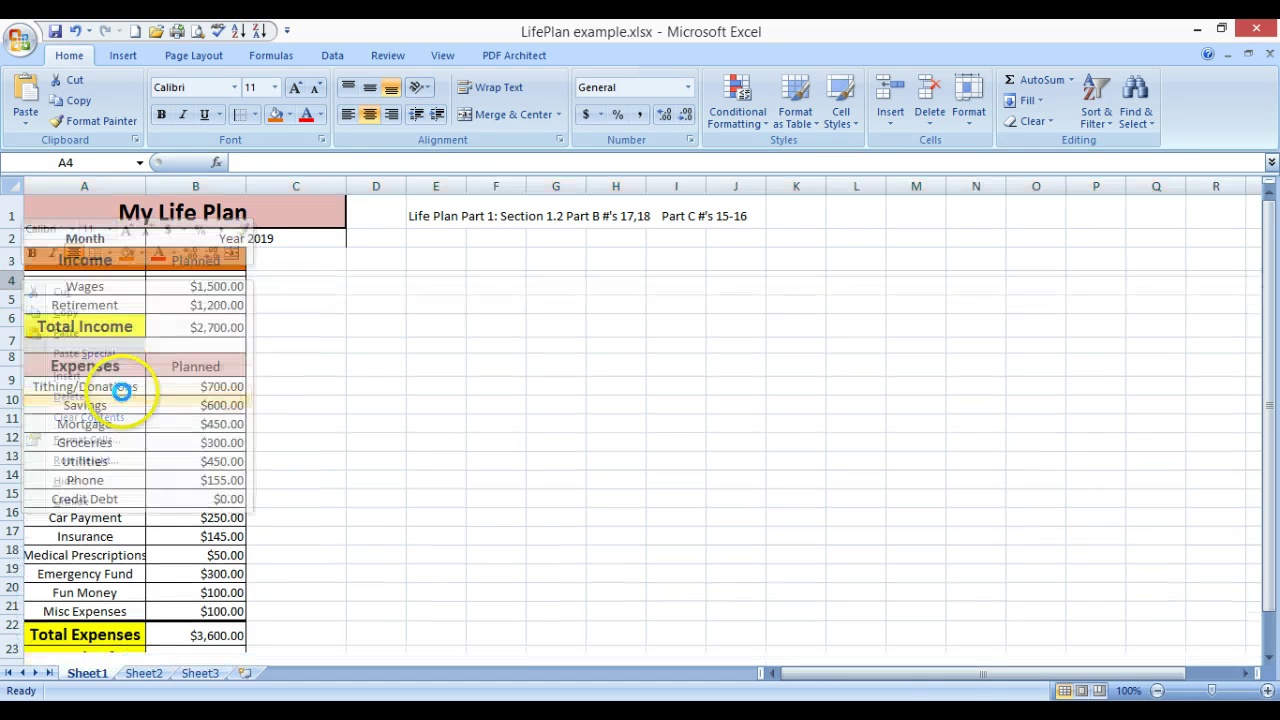
{"action": "key", "text": "ctrl+z"}
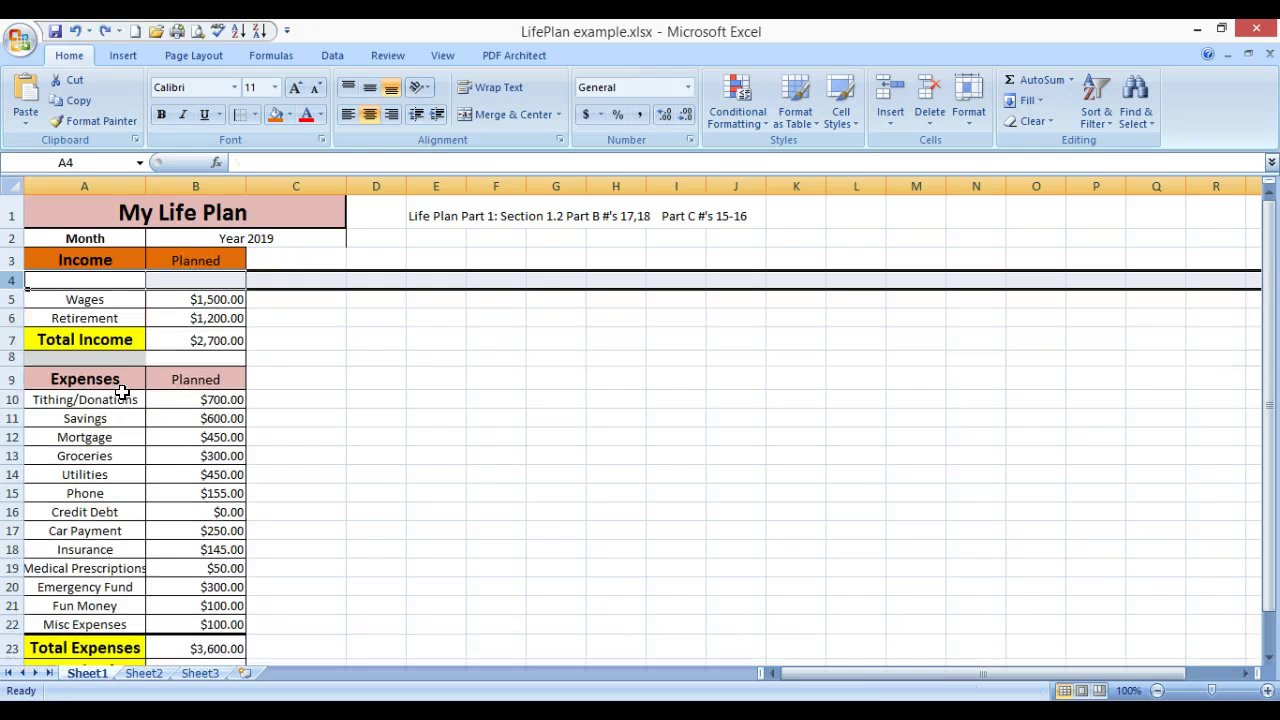
{"action": "key", "text": "ctrl+z"}
{"action": "left_click", "coordinate": [430, 378]}
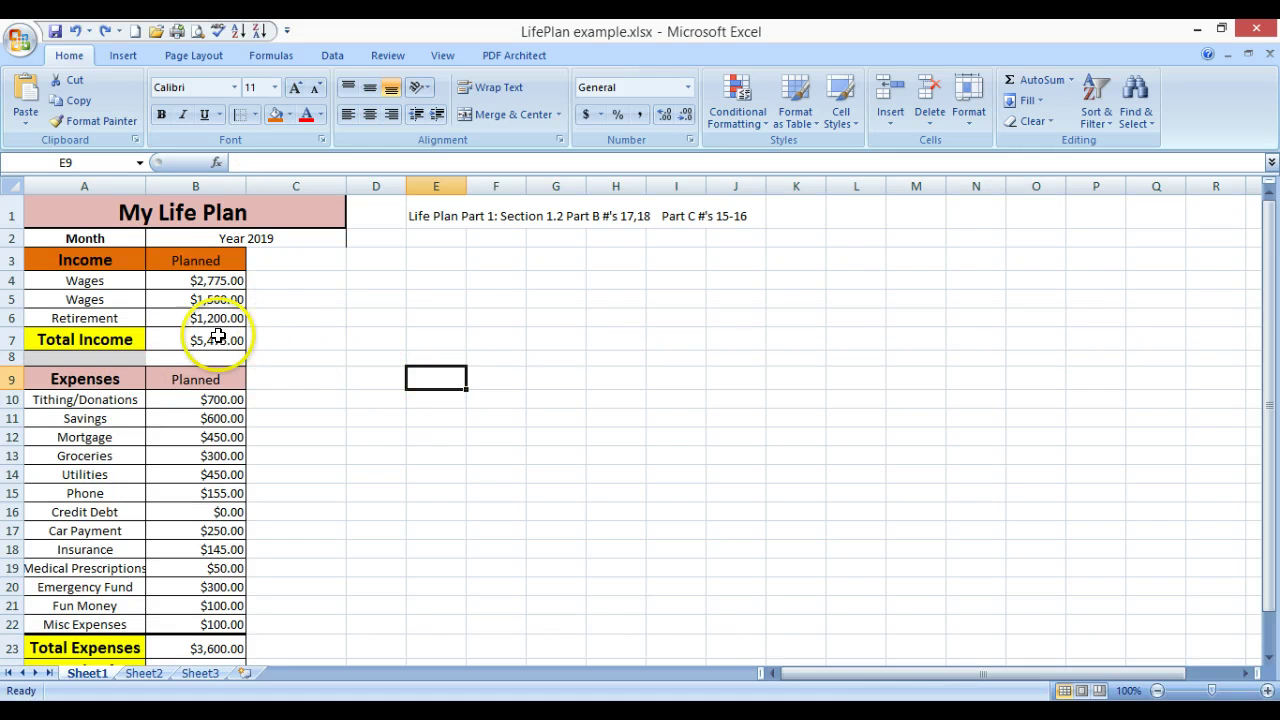
{"action": "left_click", "coordinate": [181, 281]}
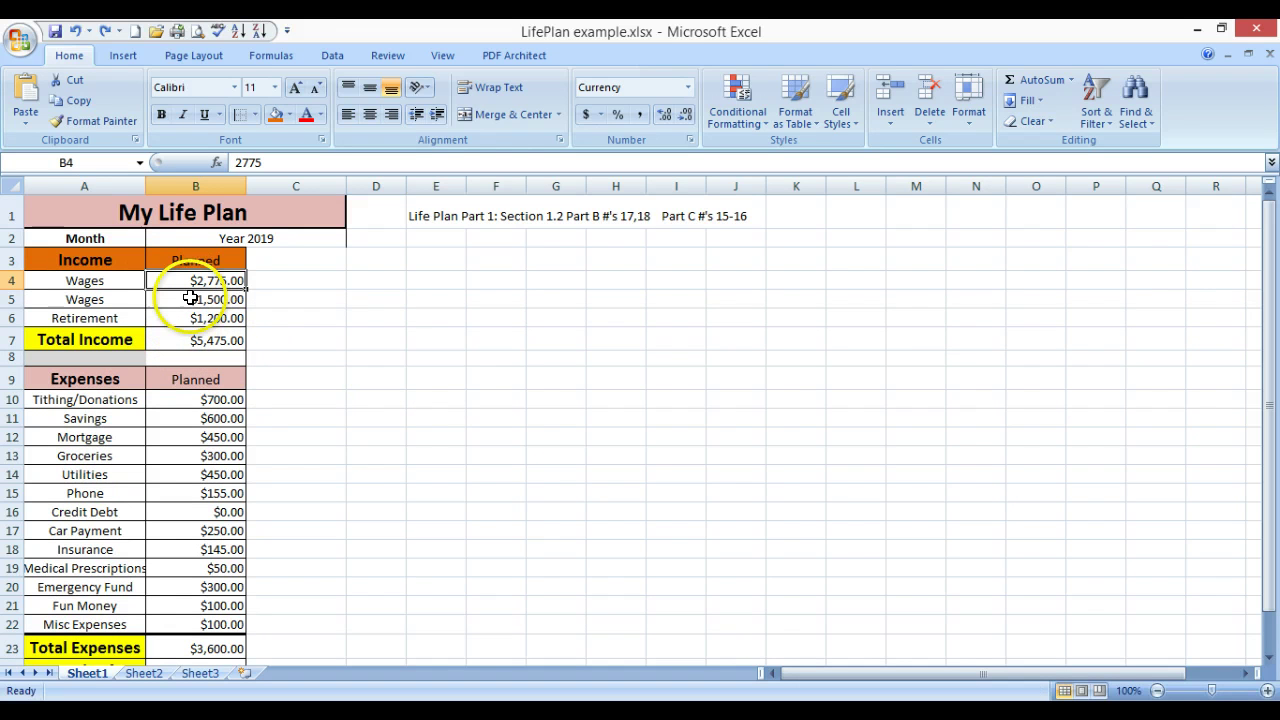
{"action": "left_click", "coordinate": [205, 299]}
{"action": "left_click", "coordinate": [91, 318]}
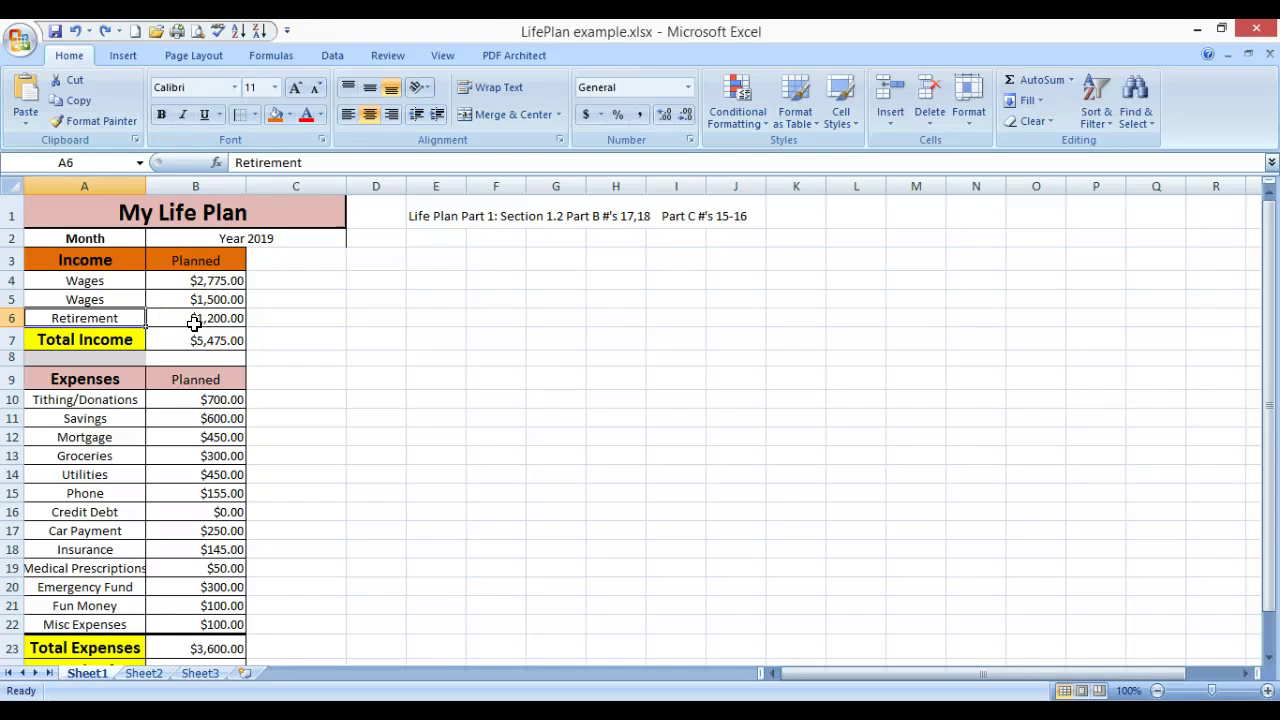
{"action": "left_click", "coordinate": [194, 340]}
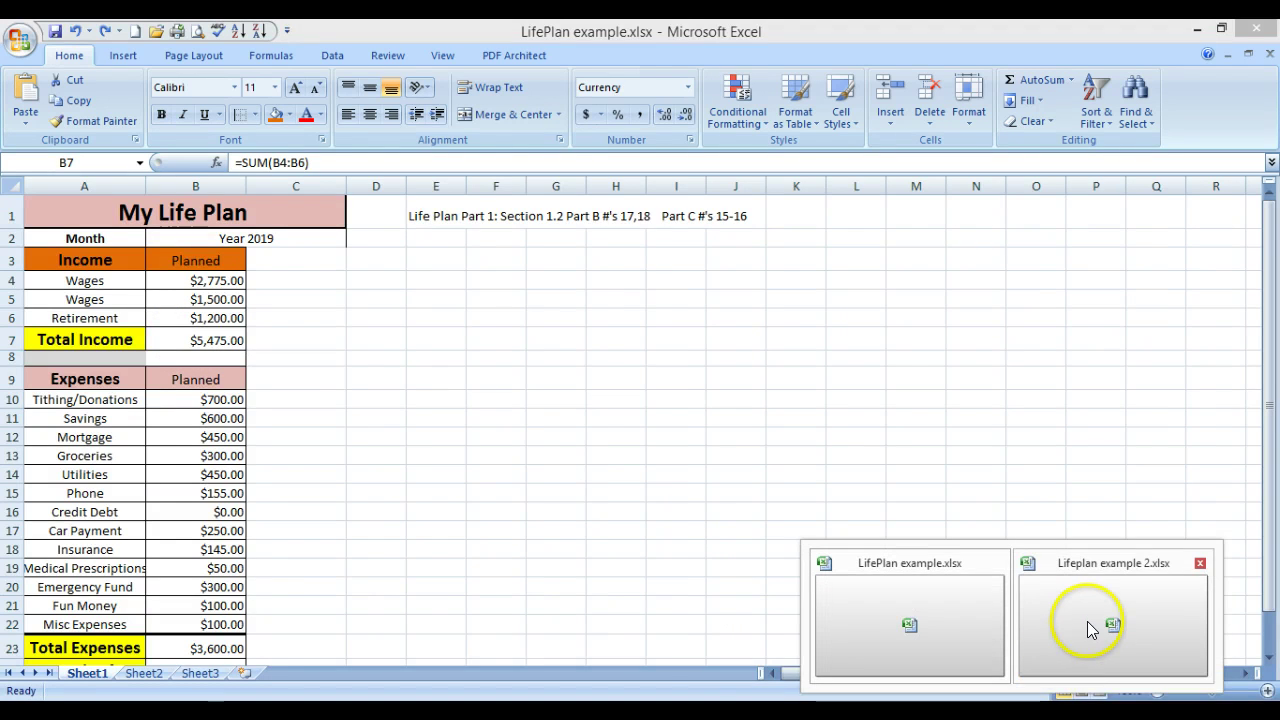
{"action": "left_click", "coordinate": [1087, 621]}
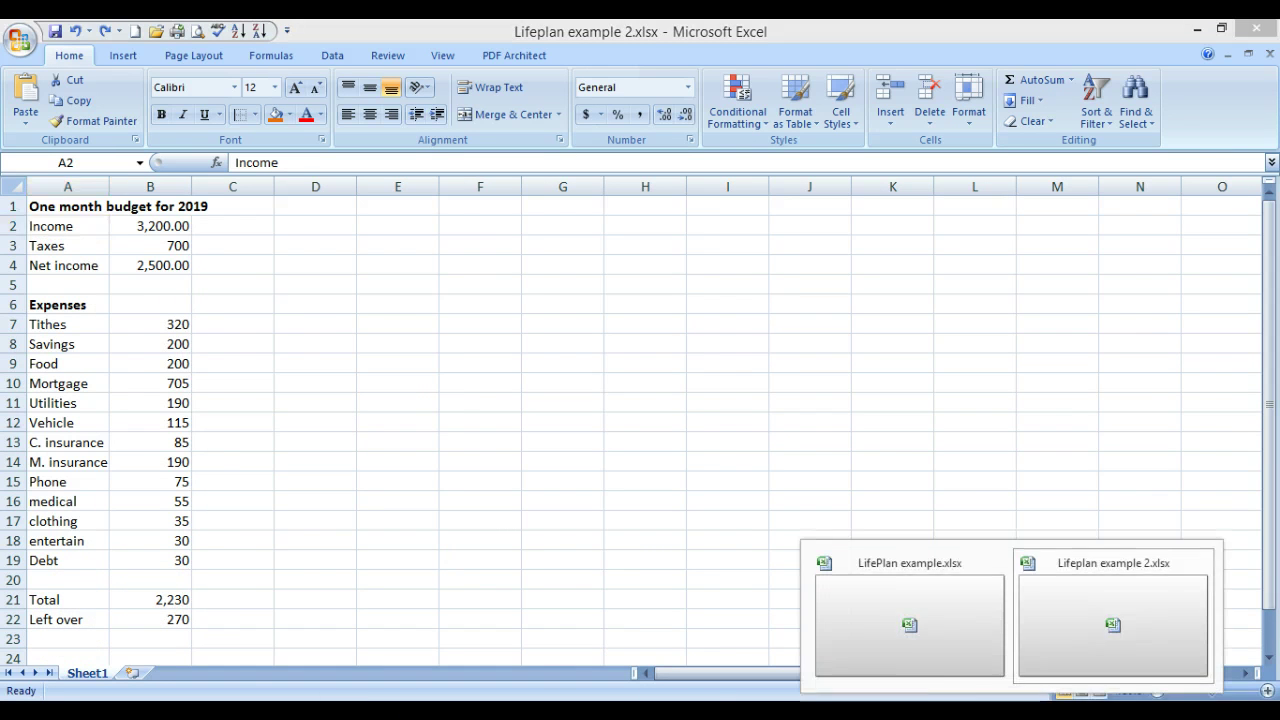
{"action": "left_click", "coordinate": [939, 641]}
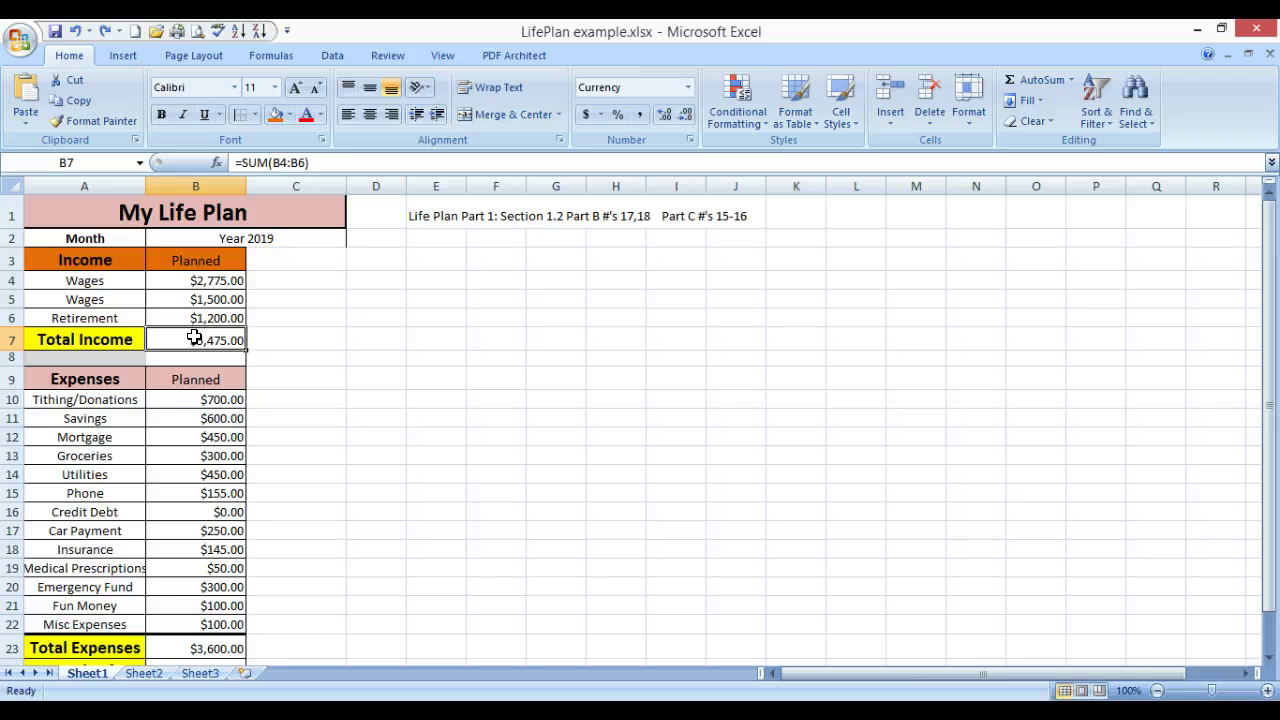
Rewrite Total Income in B7 as =B4+B5-B6, now showing $3,075.00
{"action": "left_click", "coordinate": [274, 337]}
{"action": "left_click", "coordinate": [212, 338]}
{"action": "type", "text": "="}
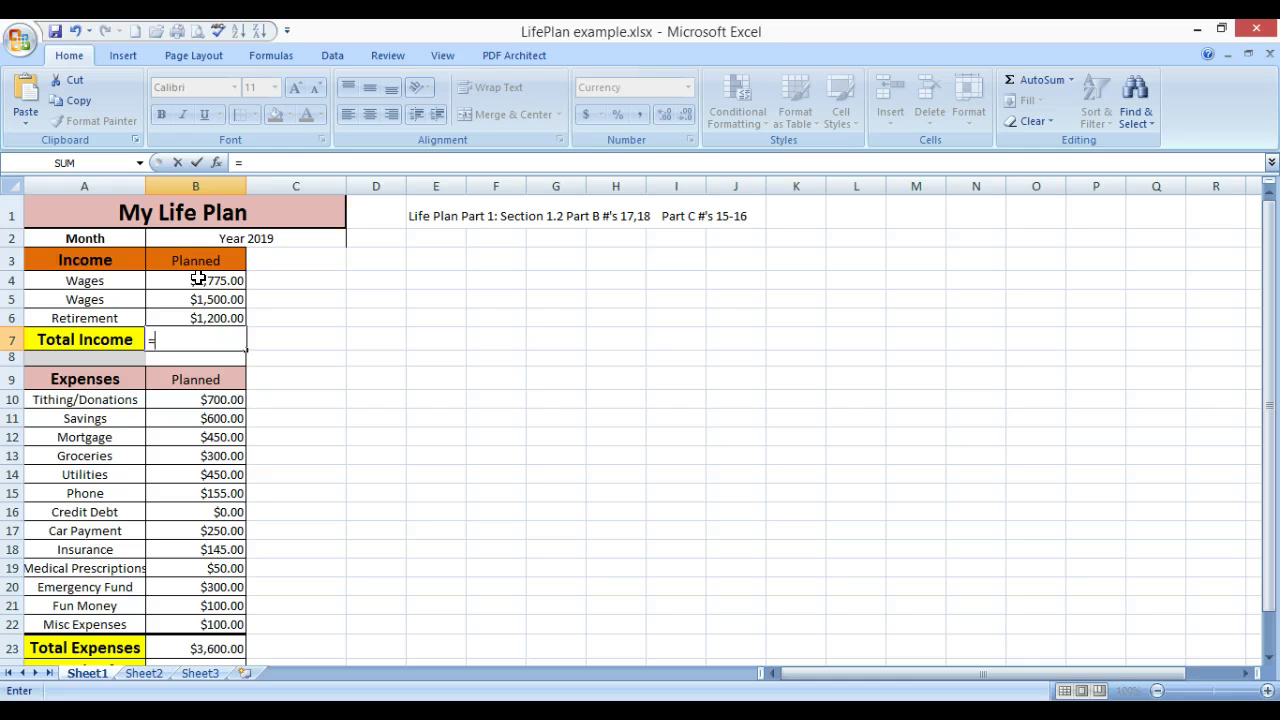
{"action": "left_click", "coordinate": [198, 280]}
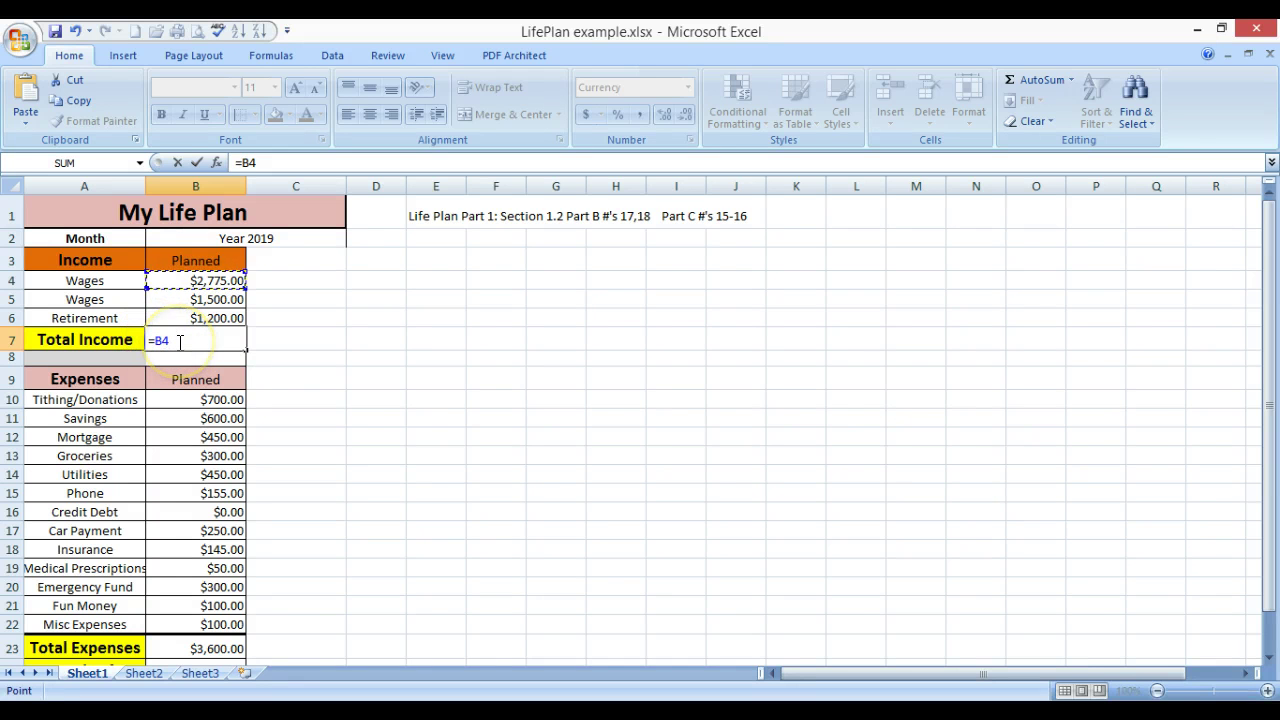
{"action": "type", "text": "+"}
{"action": "left_click", "coordinate": [169, 298]}
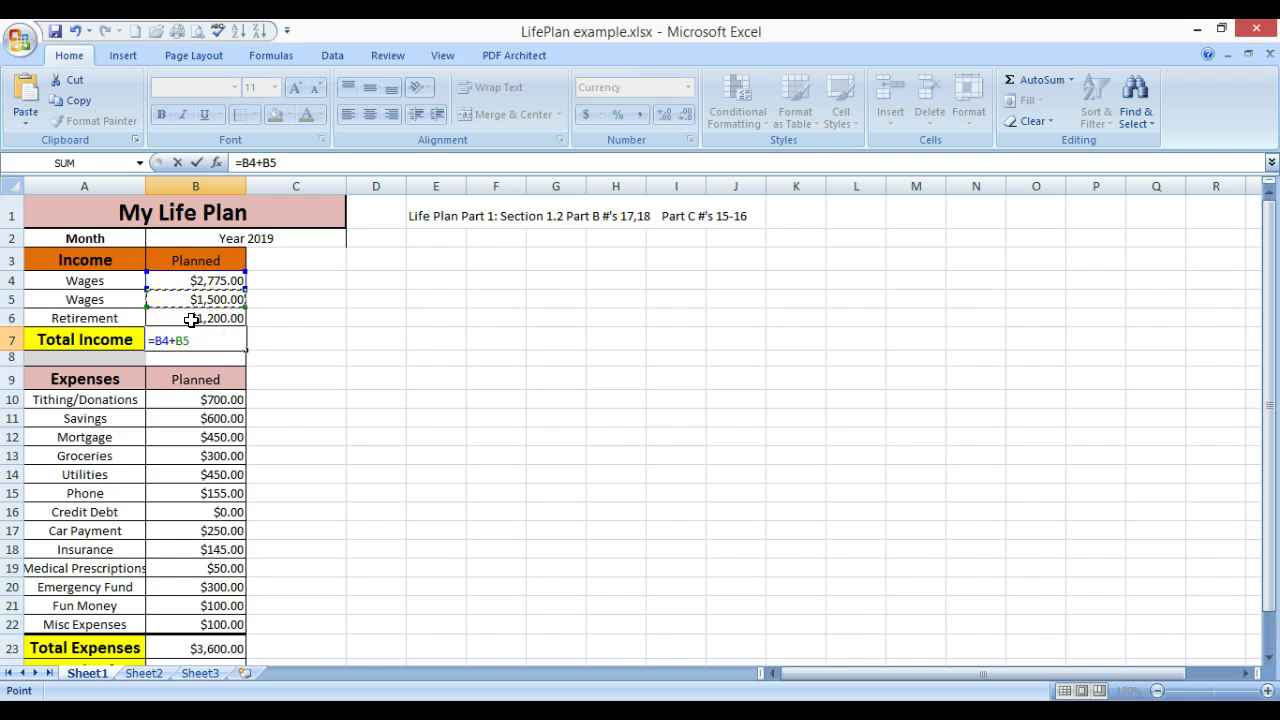
{"action": "type", "text": "-"}
{"action": "left_click", "coordinate": [191, 319]}
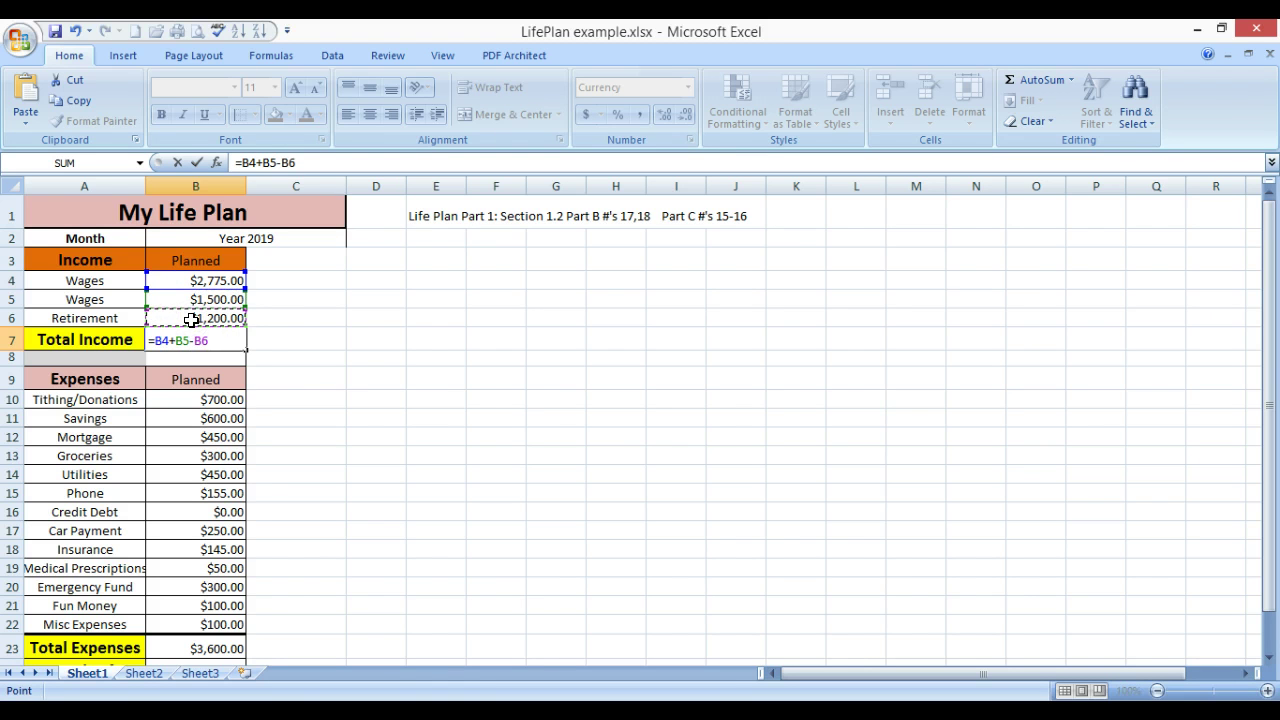
{"action": "key", "text": "Return"}
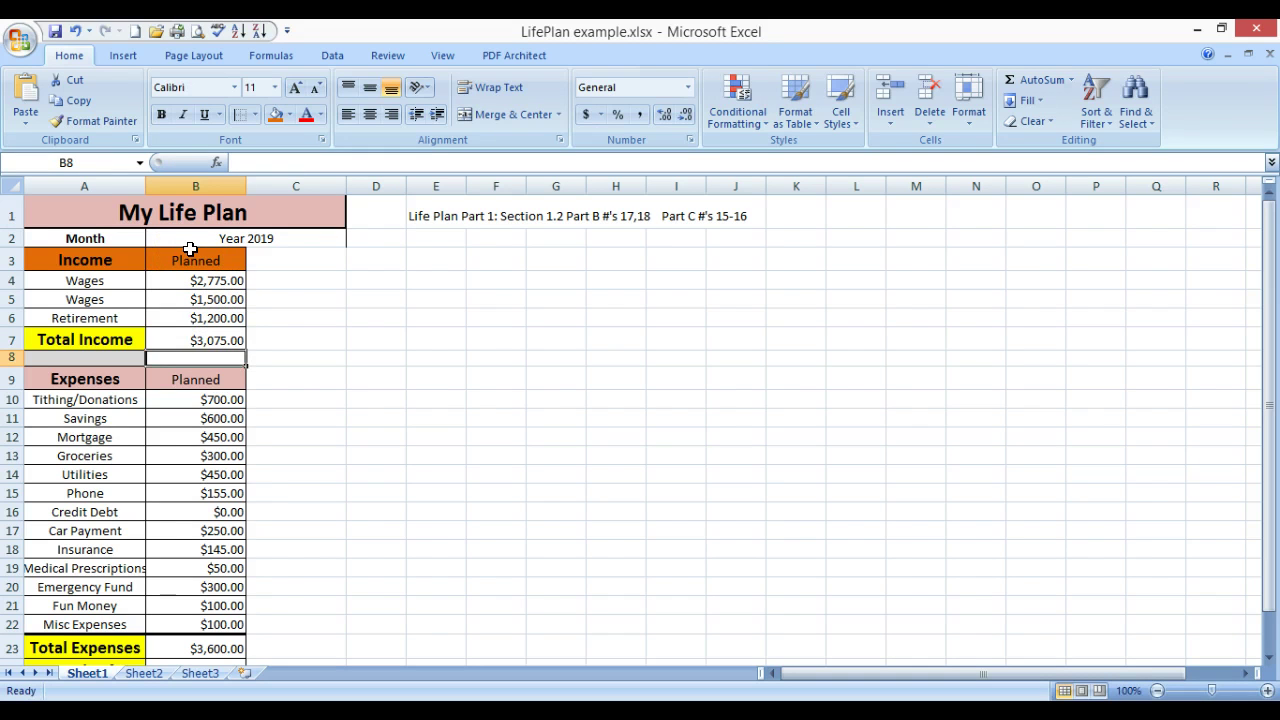
Change B7's formula to =B4+B5+B6 so Total Income shows $5,475.00 again
{"action": "left_click", "coordinate": [208, 340]}
{"action": "double_click", "coordinate": [208, 340]}
{"action": "left_click_drag", "start_coordinate": [208, 340], "coordinate": [155, 341]}
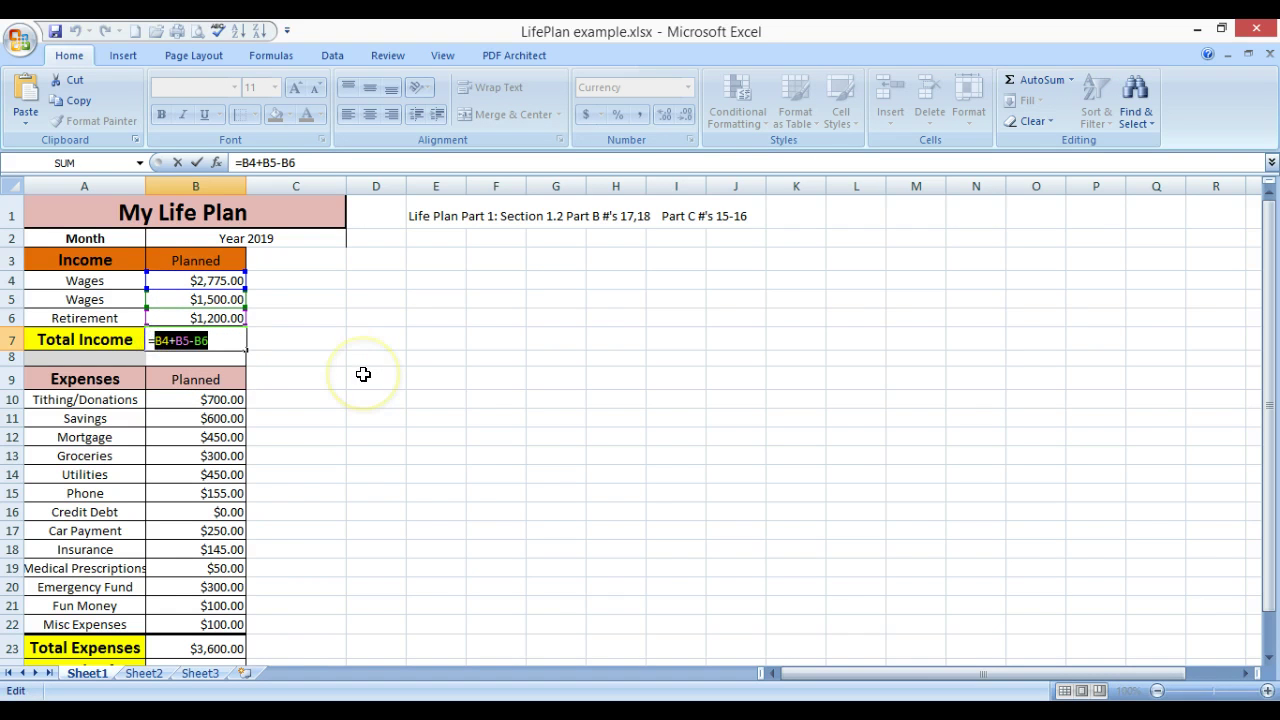
{"action": "key", "text": "BackSpace"}
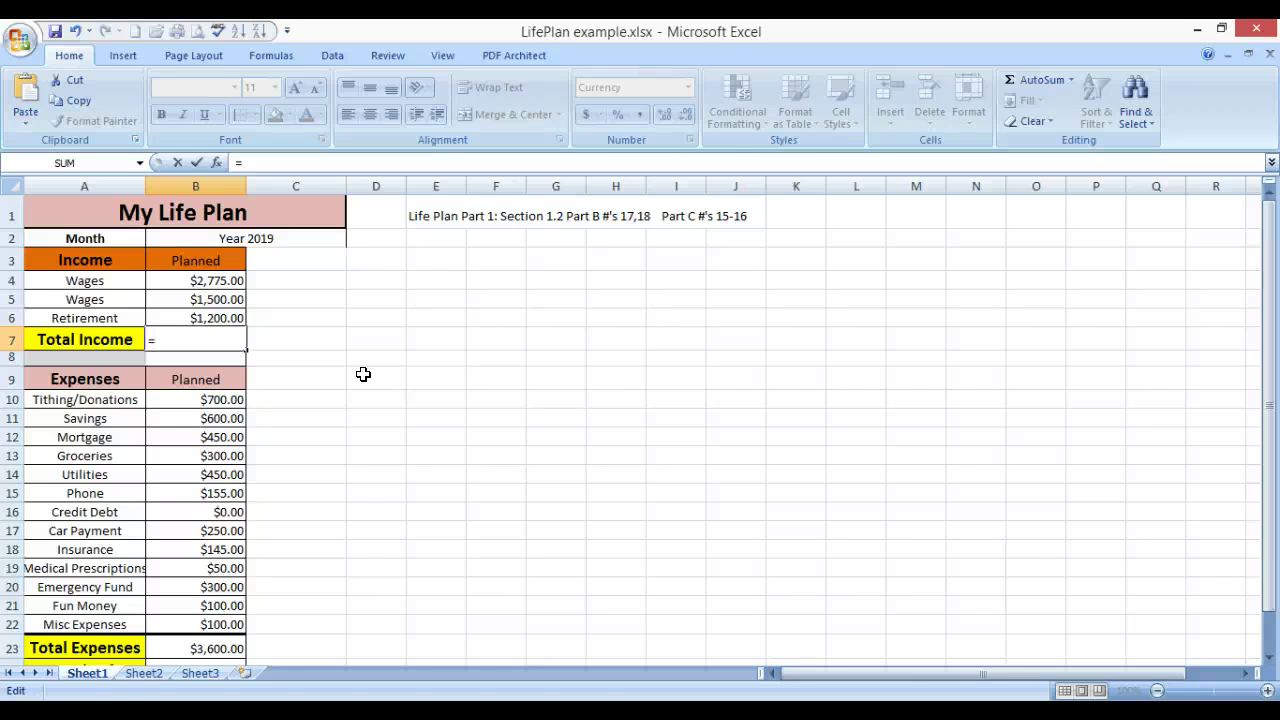
{"action": "left_click", "coordinate": [344, 374]}
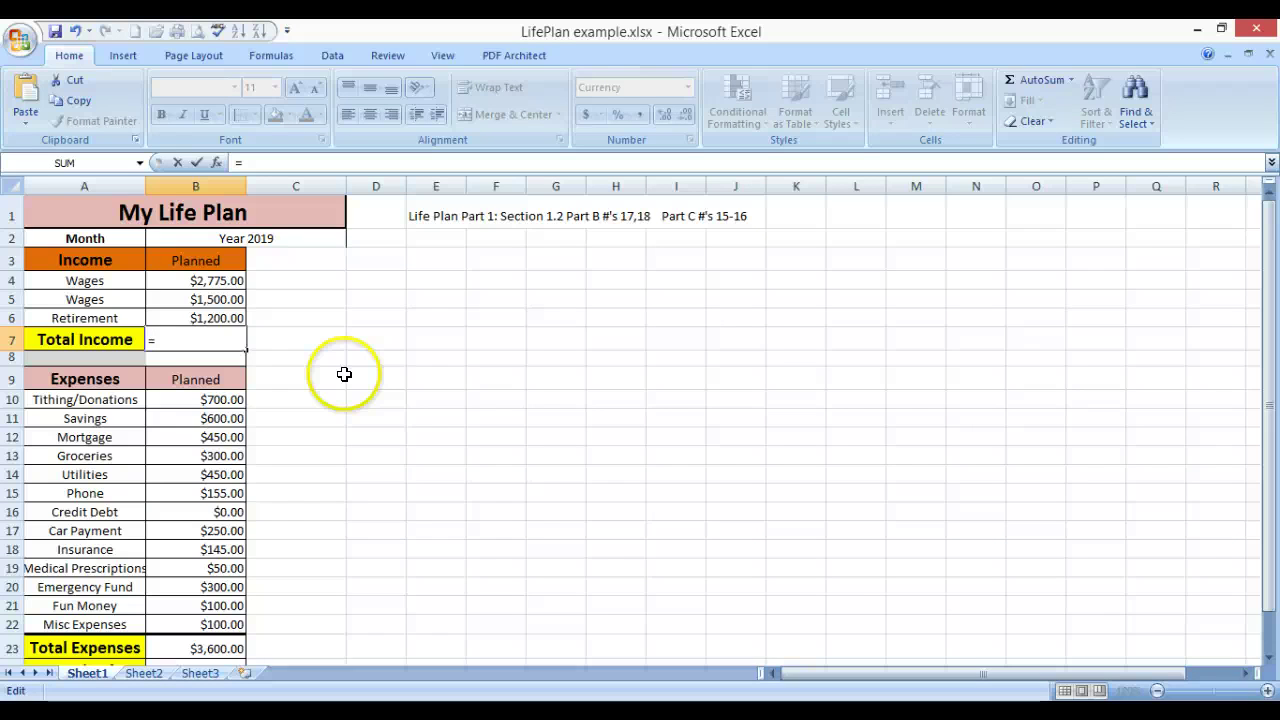
{"action": "left_click", "coordinate": [186, 281]}
{"action": "type", "text": "+"}
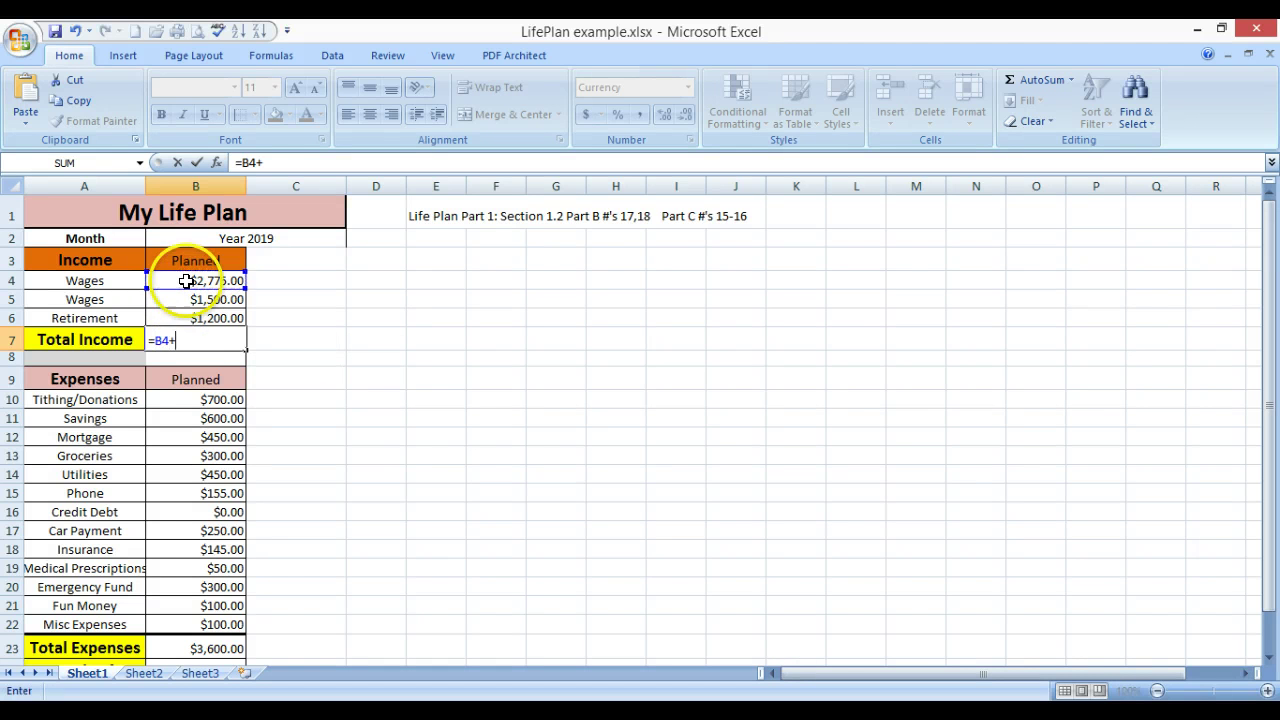
{"action": "left_click", "coordinate": [189, 299]}
{"action": "type", "text": "+"}
{"action": "left_click", "coordinate": [200, 318]}
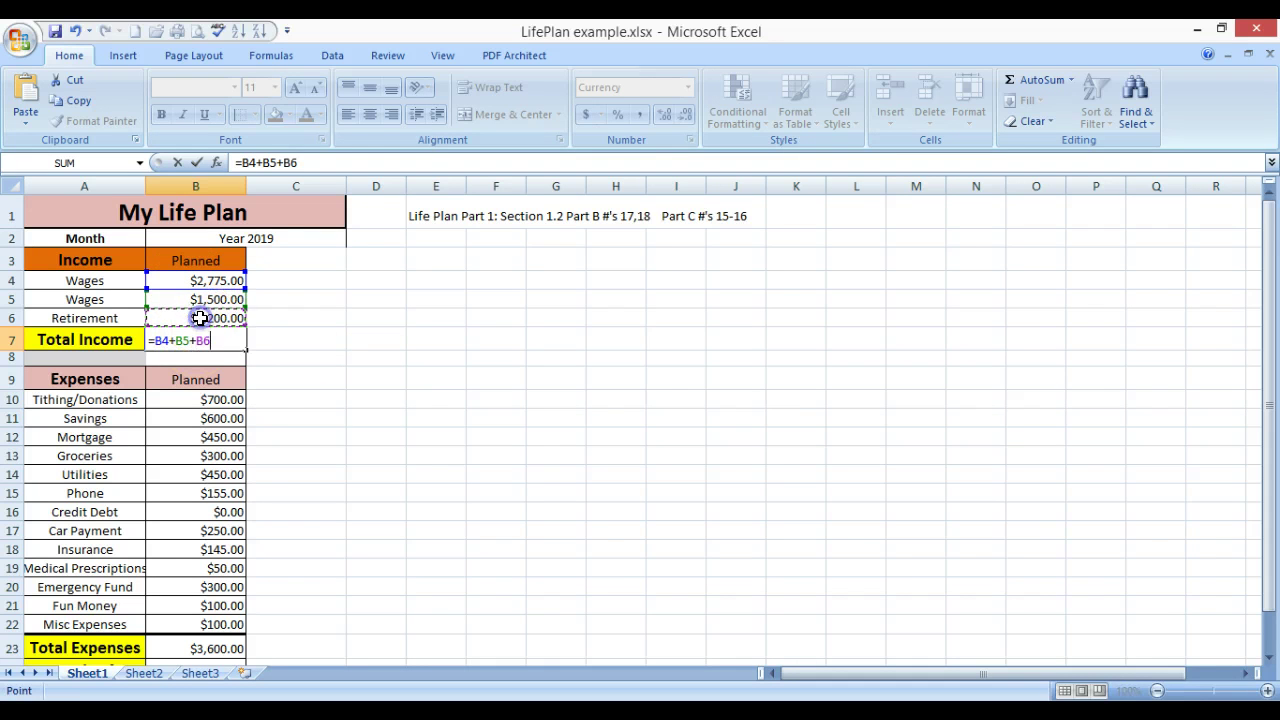
{"action": "key", "text": "Return"}
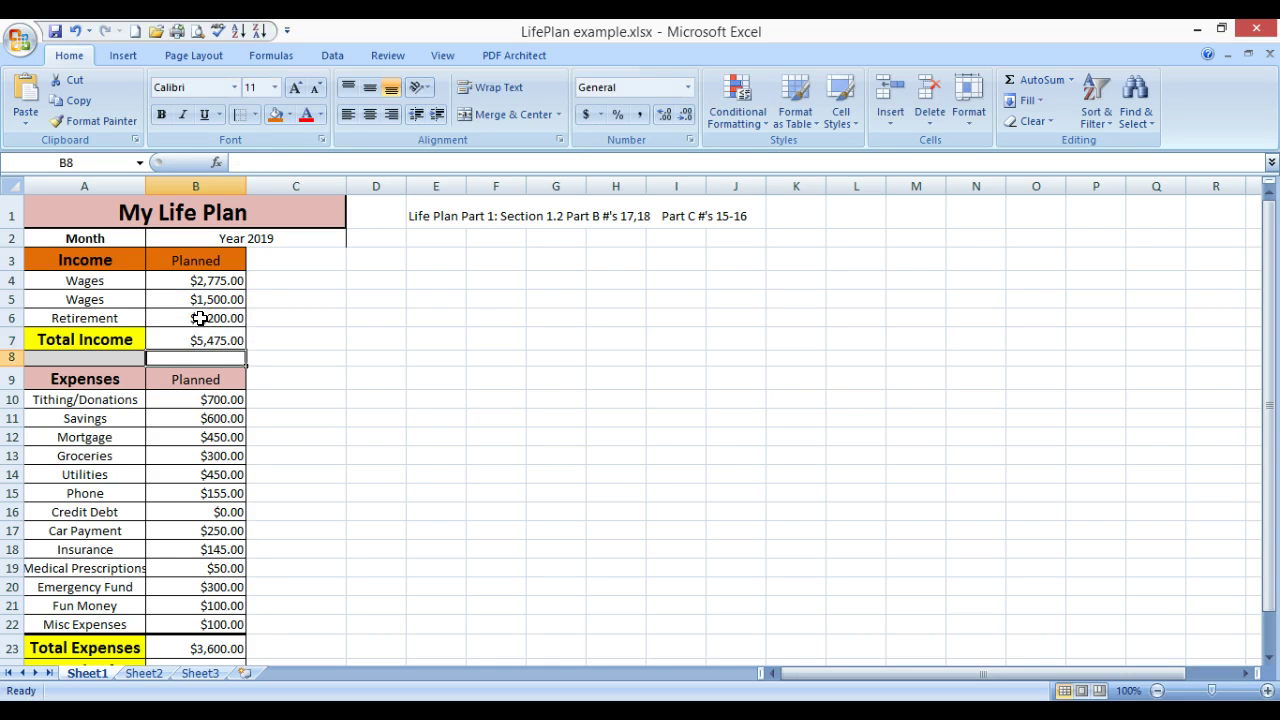
{"action": "left_click", "coordinate": [200, 340]}
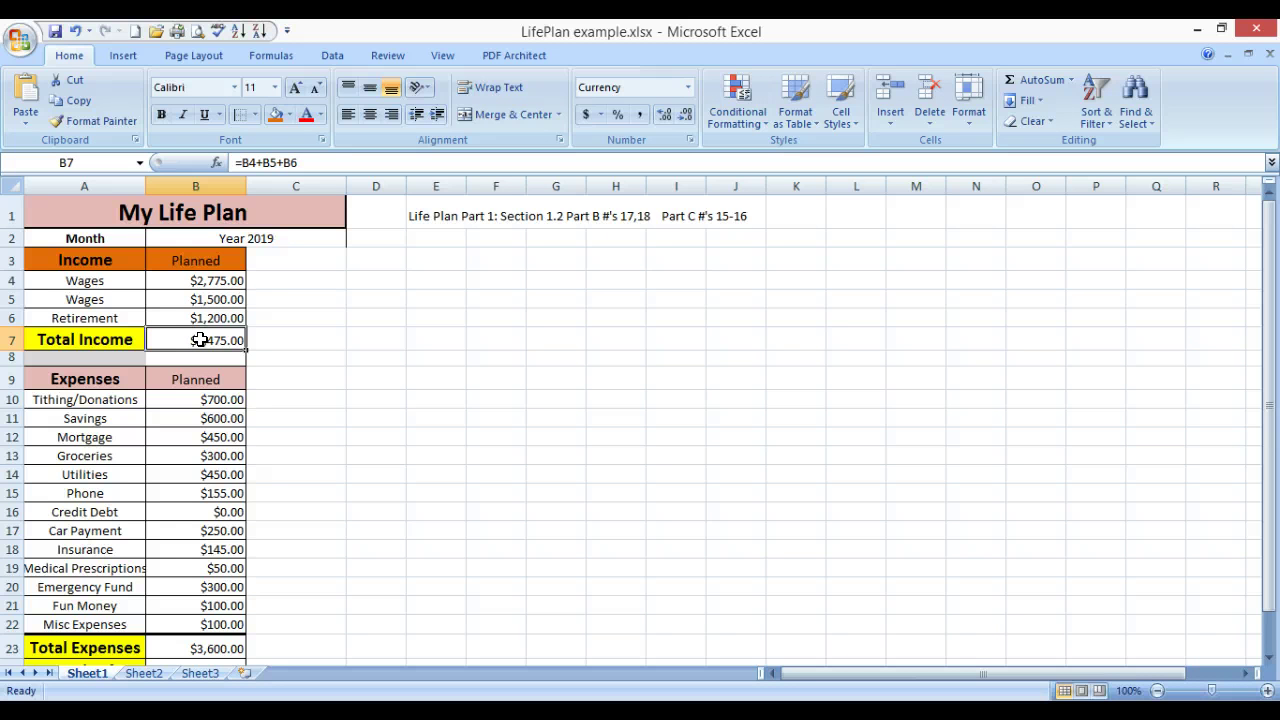
Replace the Total Income formula in B7 with =SUM(B4:B6), still totalling $5,475.00
{"action": "key", "text": "Delete"}
{"action": "type", "text": "="}
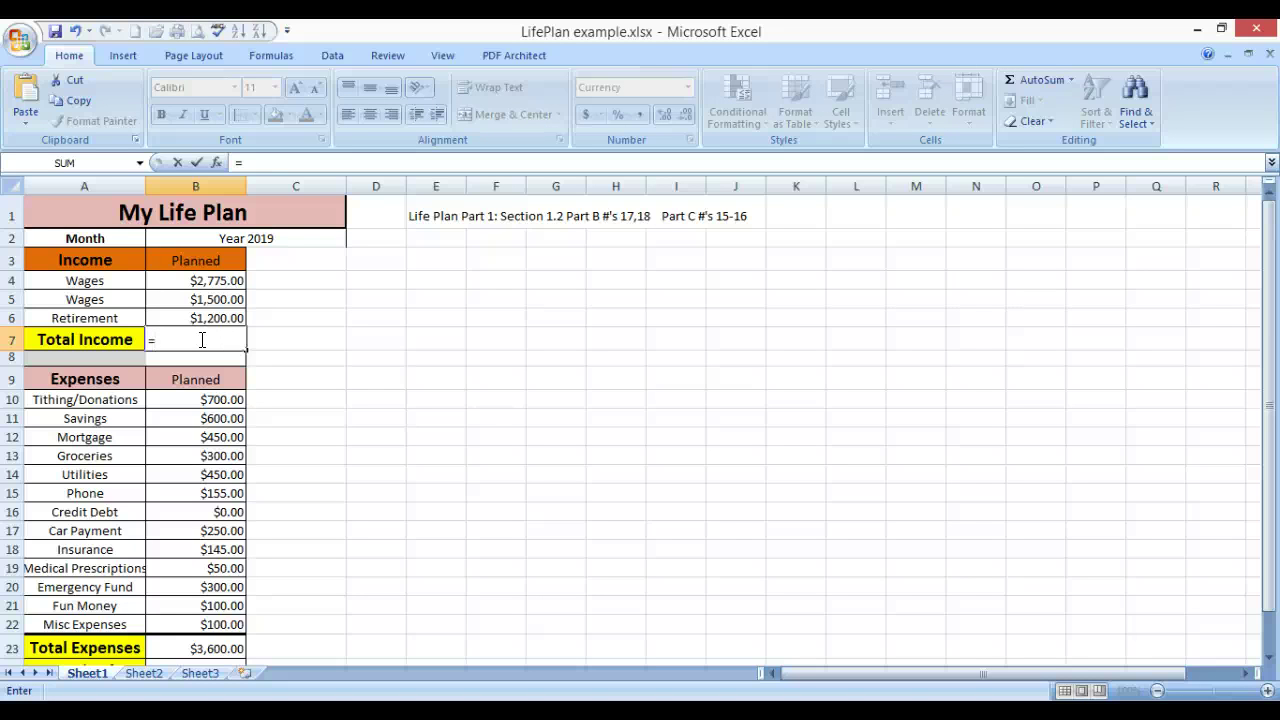
{"action": "type", "text": "sum"}
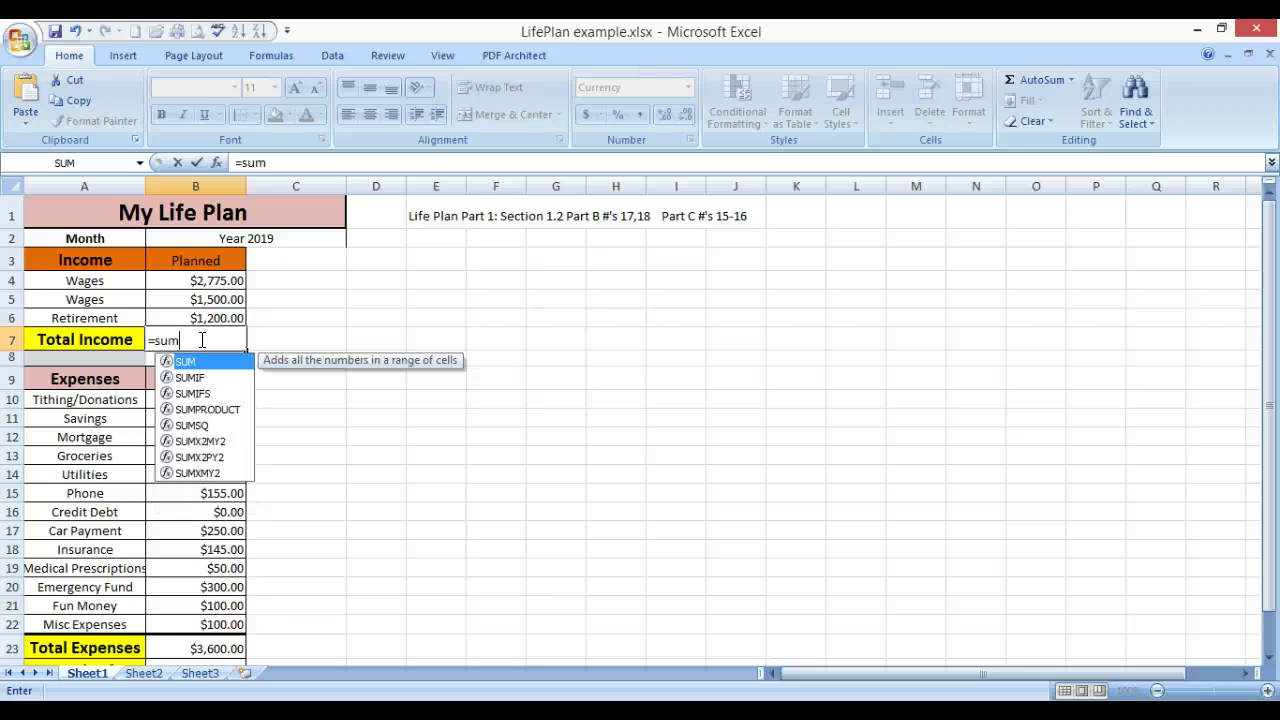
{"action": "type", "text": "("}
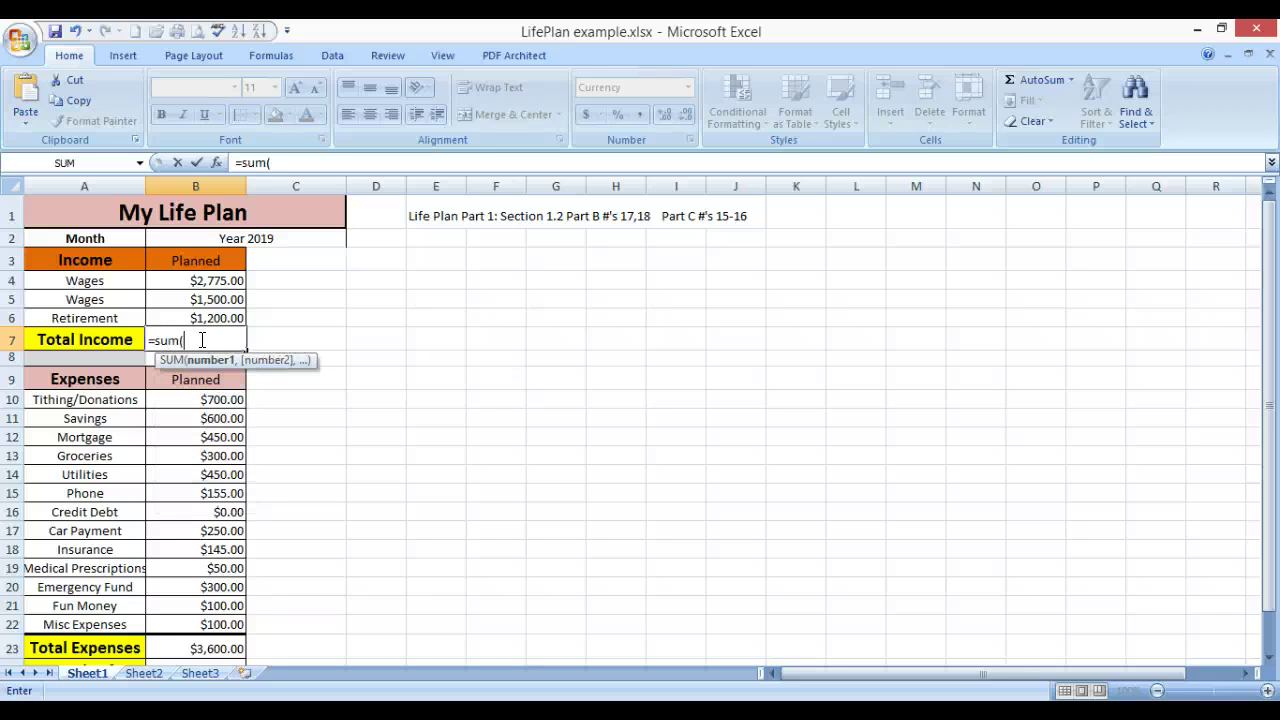
{"action": "left_click", "coordinate": [203, 280]}
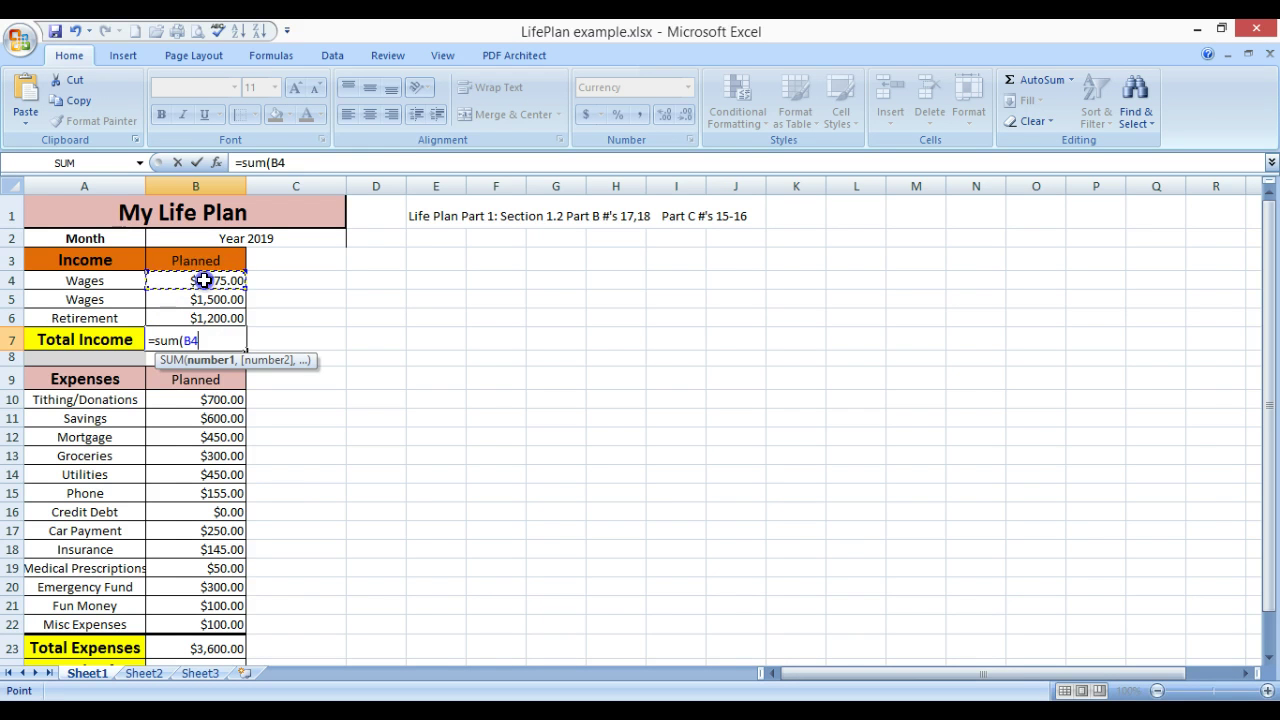
{"action": "left_click_drag", "start_coordinate": [203, 280], "coordinate": [205, 313]}
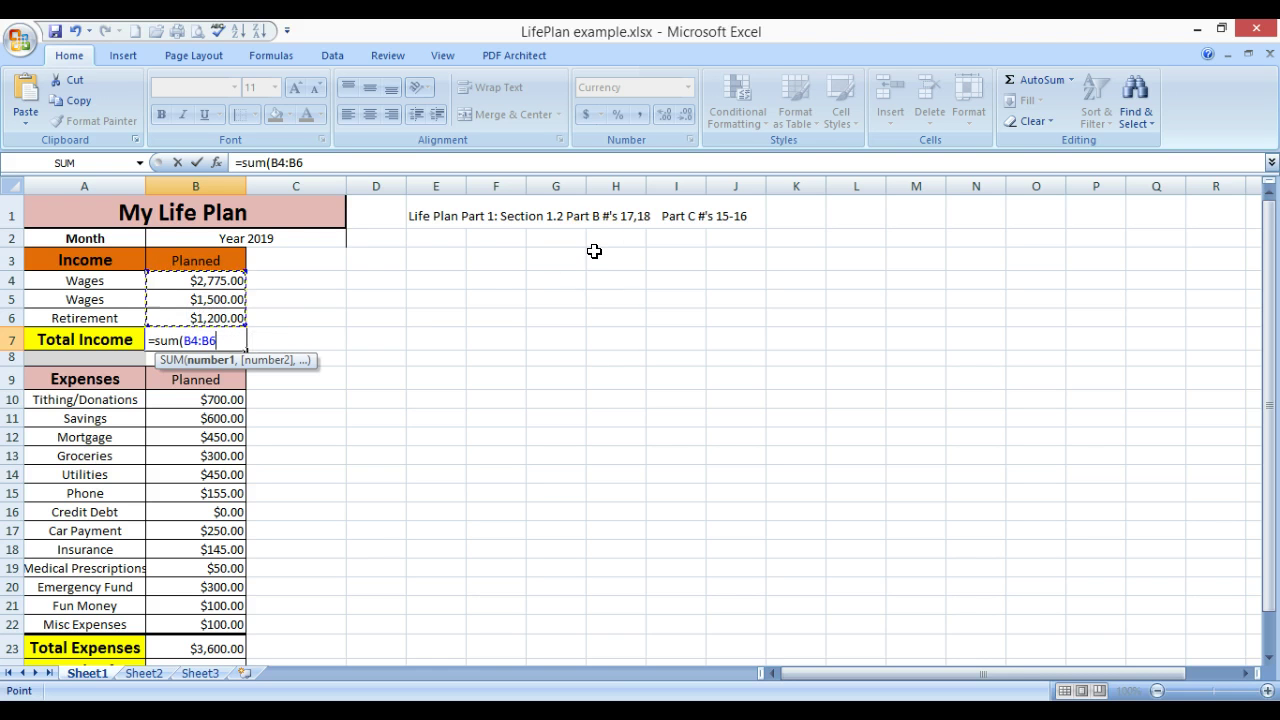
{"action": "type", "text": ")"}
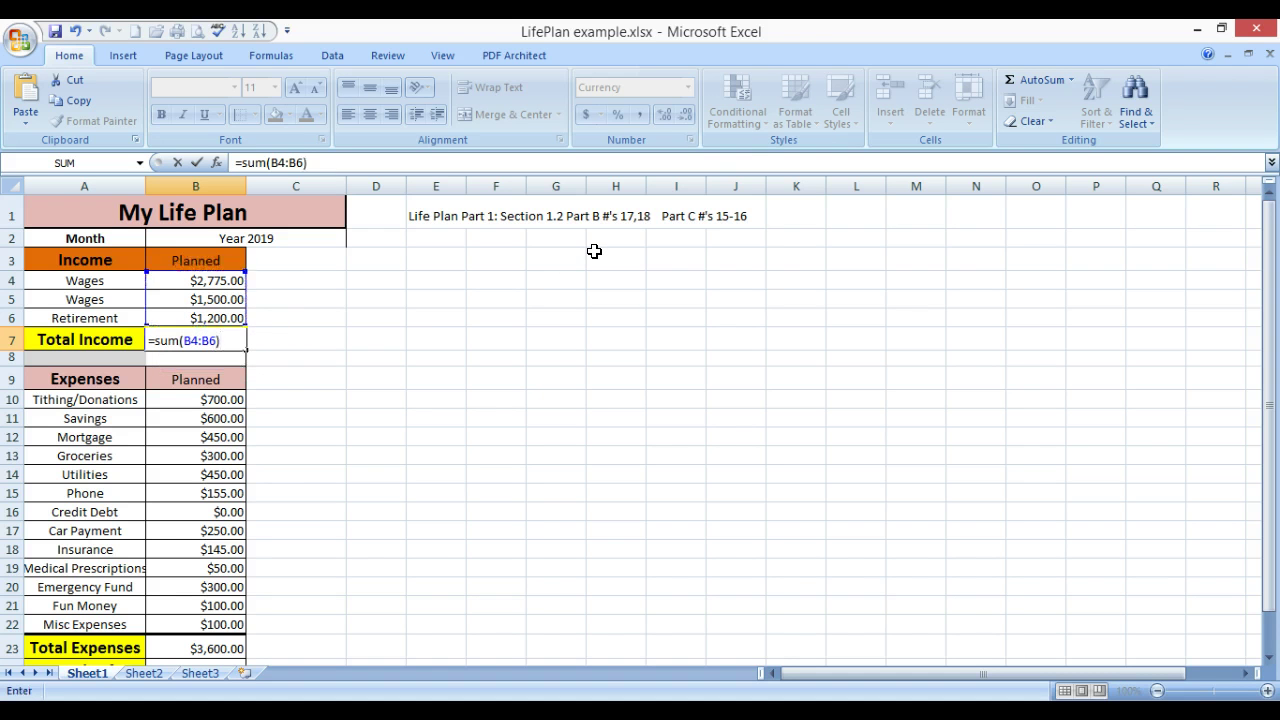
{"action": "key", "text": "Return"}
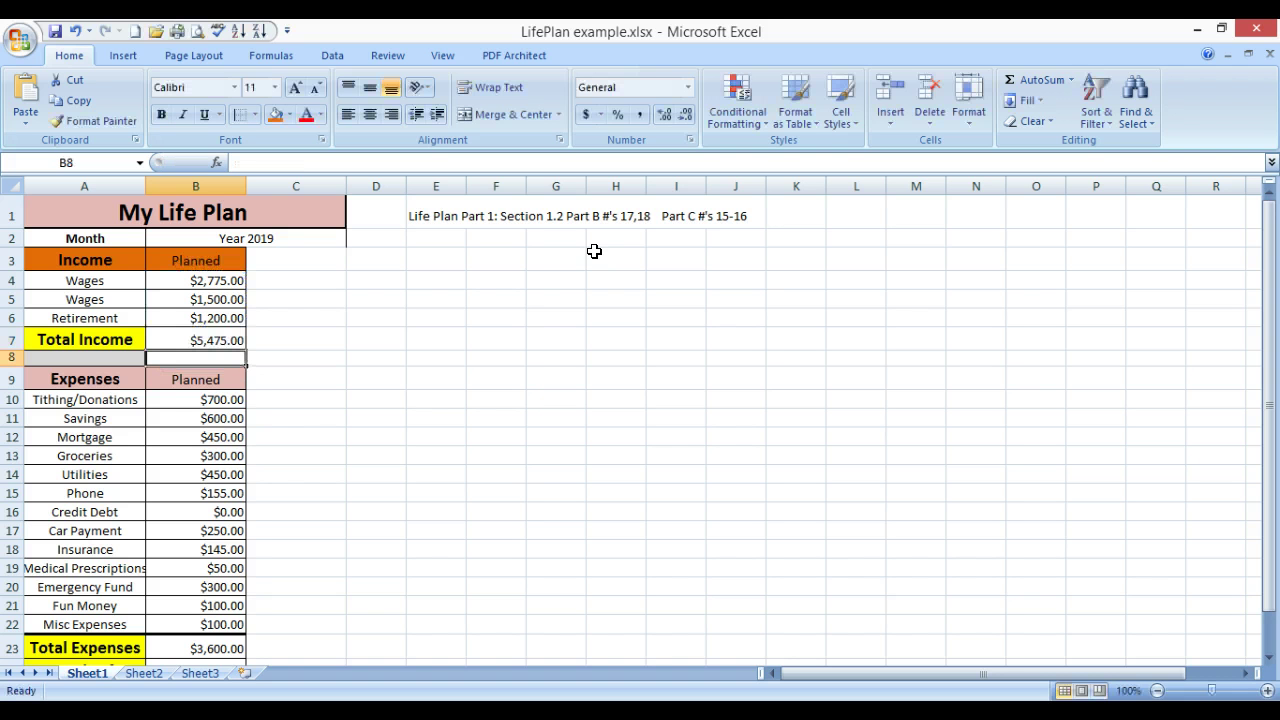
{"action": "left_click", "coordinate": [118, 399]}
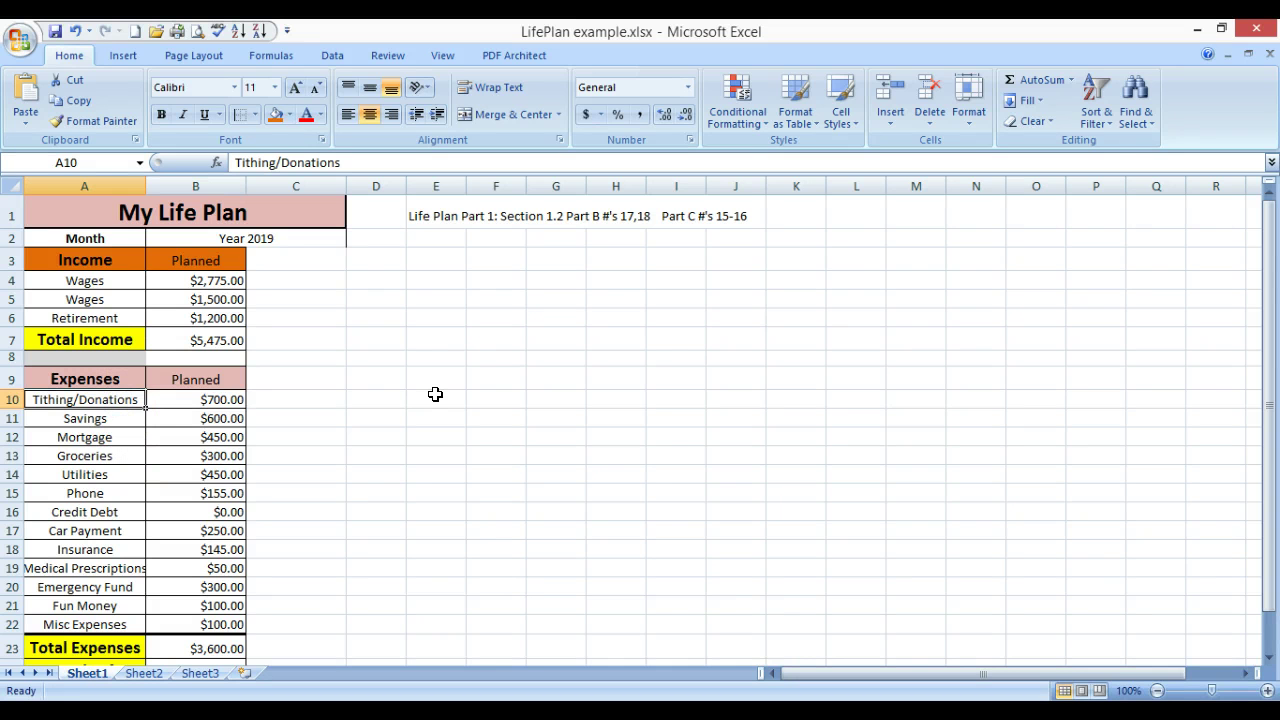
{"action": "key", "text": "Down"}
{"action": "key", "text": "Down"}
{"action": "key", "text": "Down"}
{"action": "key", "text": "Down"}
{"action": "key", "text": "Down"}
{"action": "key", "text": "Down"}
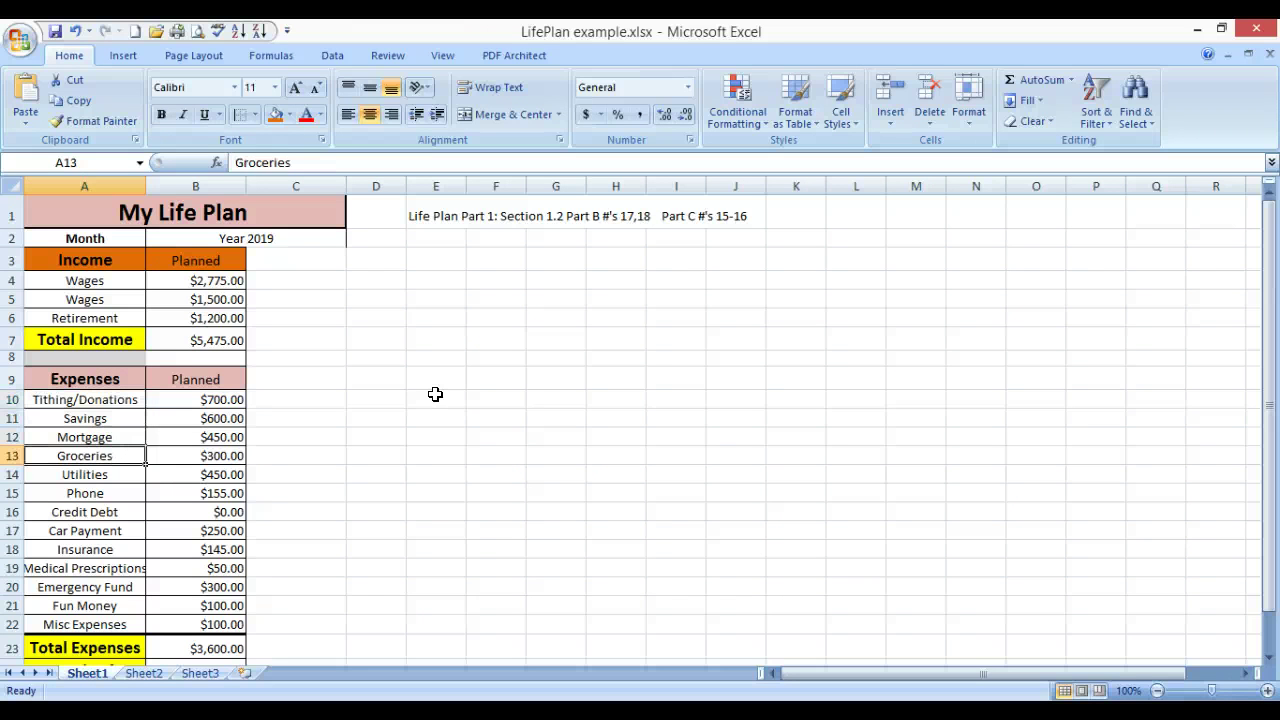
{"action": "key", "text": "Down"}
{"action": "key", "text": "Down"}
{"action": "key", "text": "Down"}
{"action": "key", "text": "Down"}
{"action": "key", "text": "Down"}
{"action": "key", "text": "Down"}
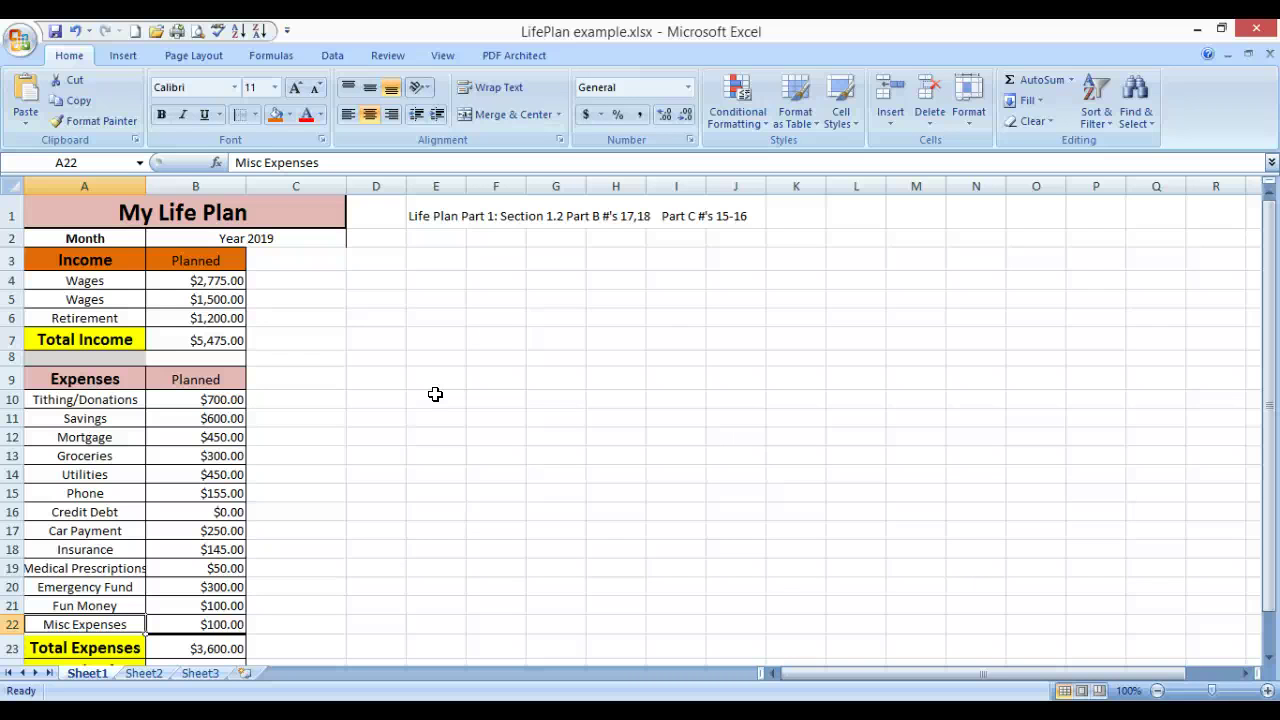
{"action": "left_click", "coordinate": [212, 399]}
{"action": "key", "text": "Down"}
{"action": "key", "text": "Down"}
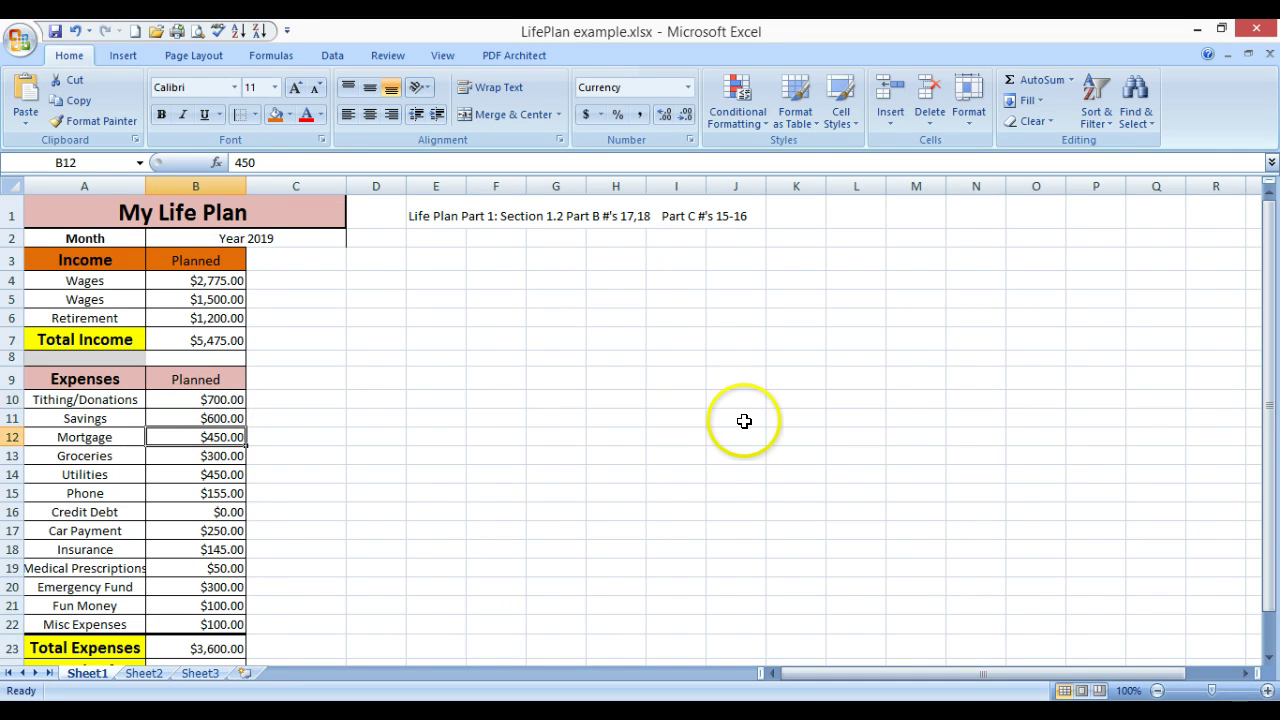
{"action": "left_click", "coordinate": [252, 238]}
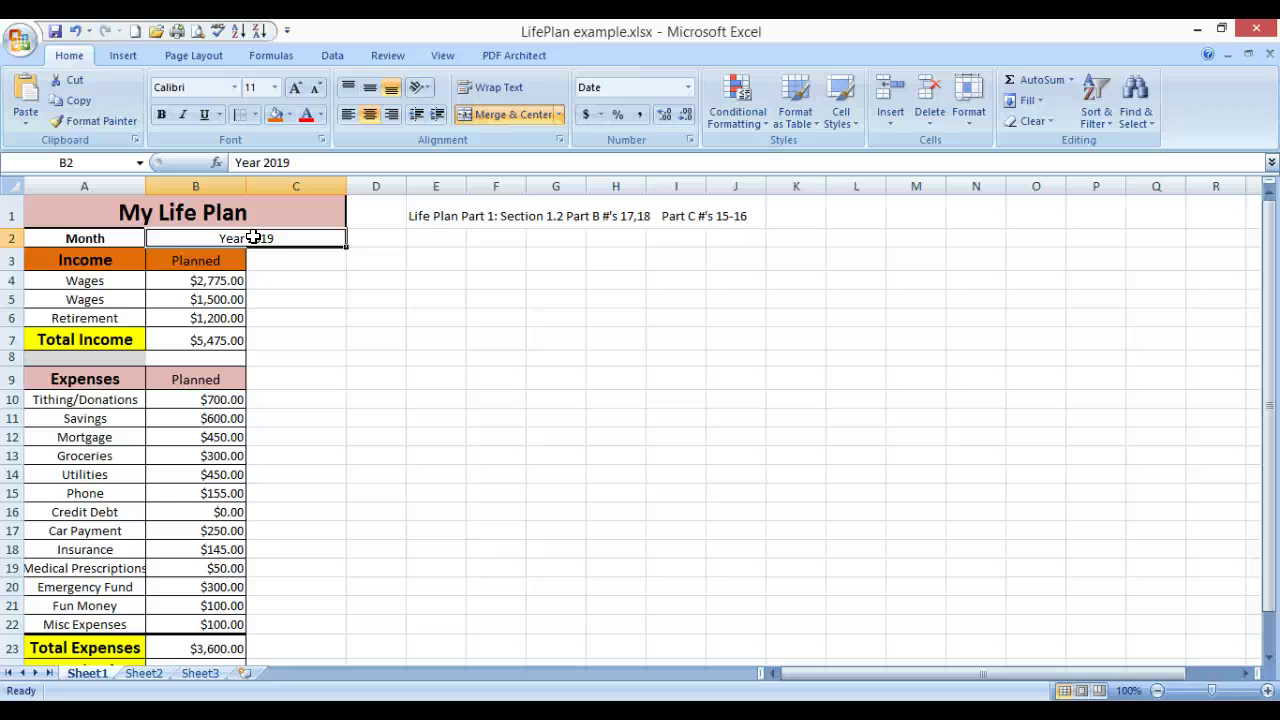
{"action": "left_click", "coordinate": [206, 399]}
{"action": "key", "text": "Down"}
{"action": "key", "text": "Down"}
{"action": "key", "text": "Down"}
{"action": "key", "text": "Down"}
{"action": "key", "text": "Down"}
{"action": "key", "text": "Down"}
{"action": "key", "text": "Down"}
{"action": "key", "text": "Down"}
{"action": "key", "text": "Down"}
{"action": "key", "text": "Down"}
{"action": "key", "text": "Down"}
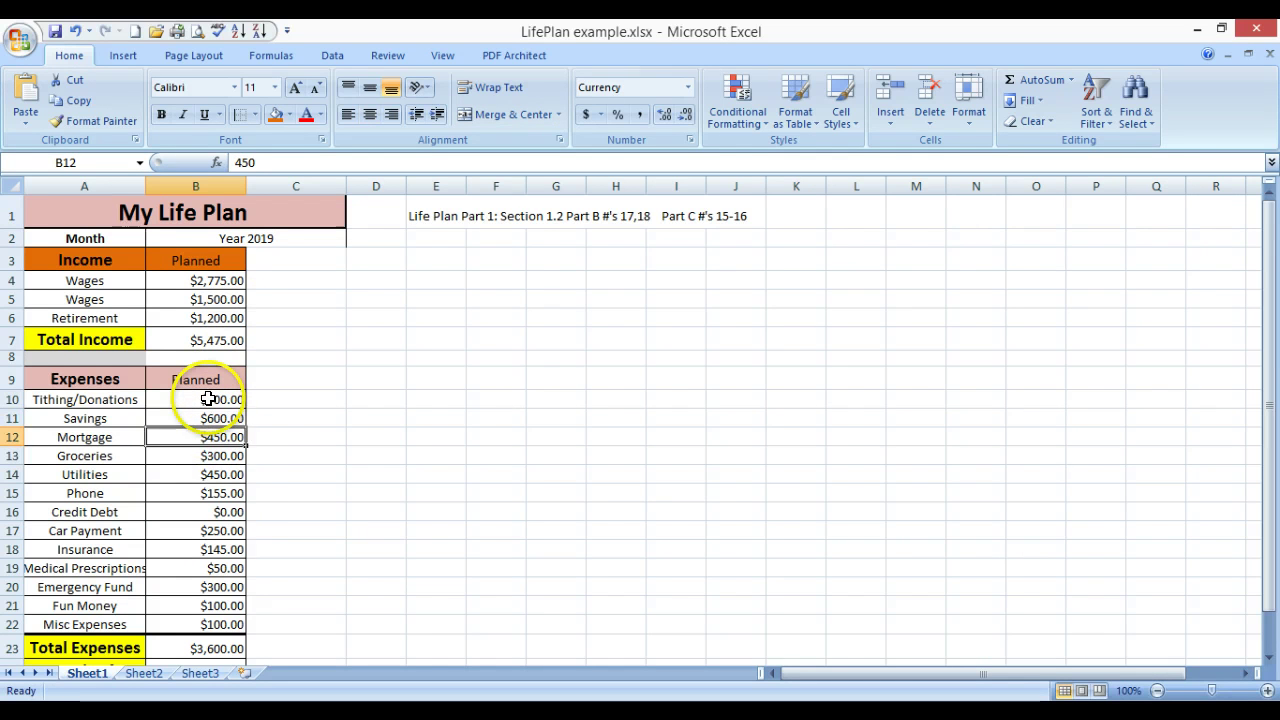
{"action": "key", "text": "Down"}
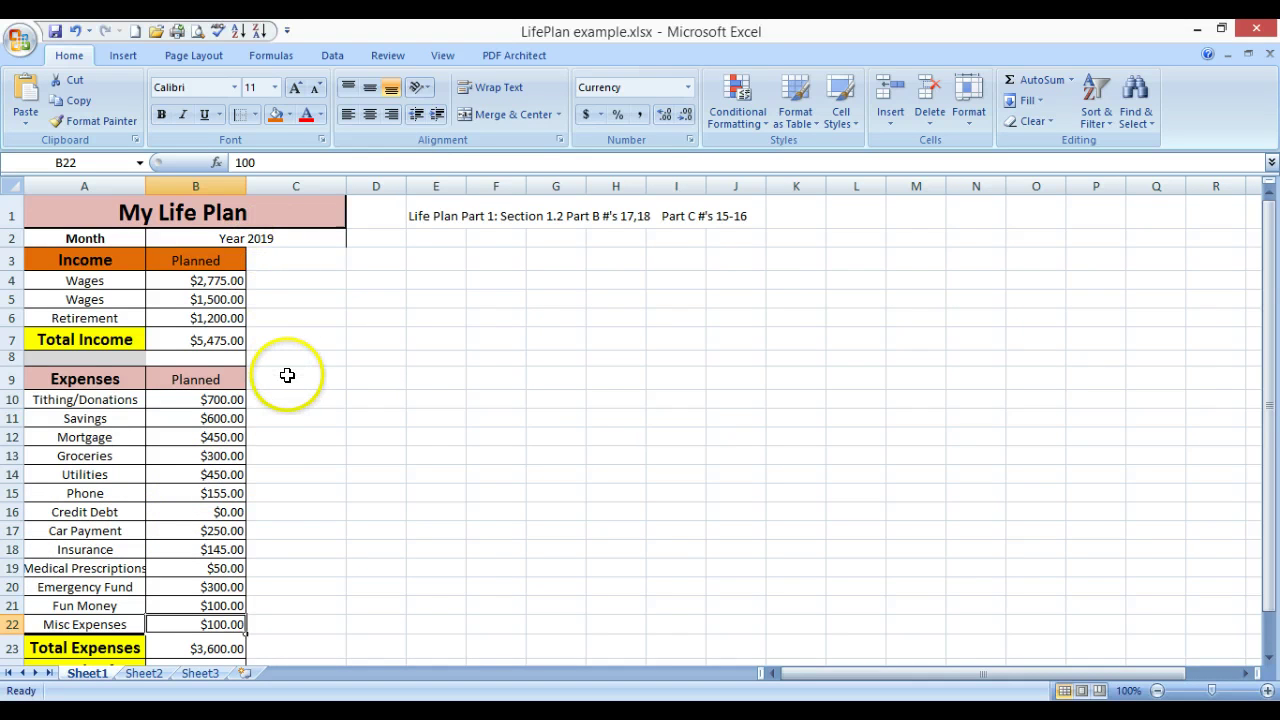
Replace Total Expenses in B23 with =SUM(B10:B22), showing $3,600.00
{"action": "scroll", "coordinate": [287, 375], "scroll_direction": "down", "scroll_amount": 2}
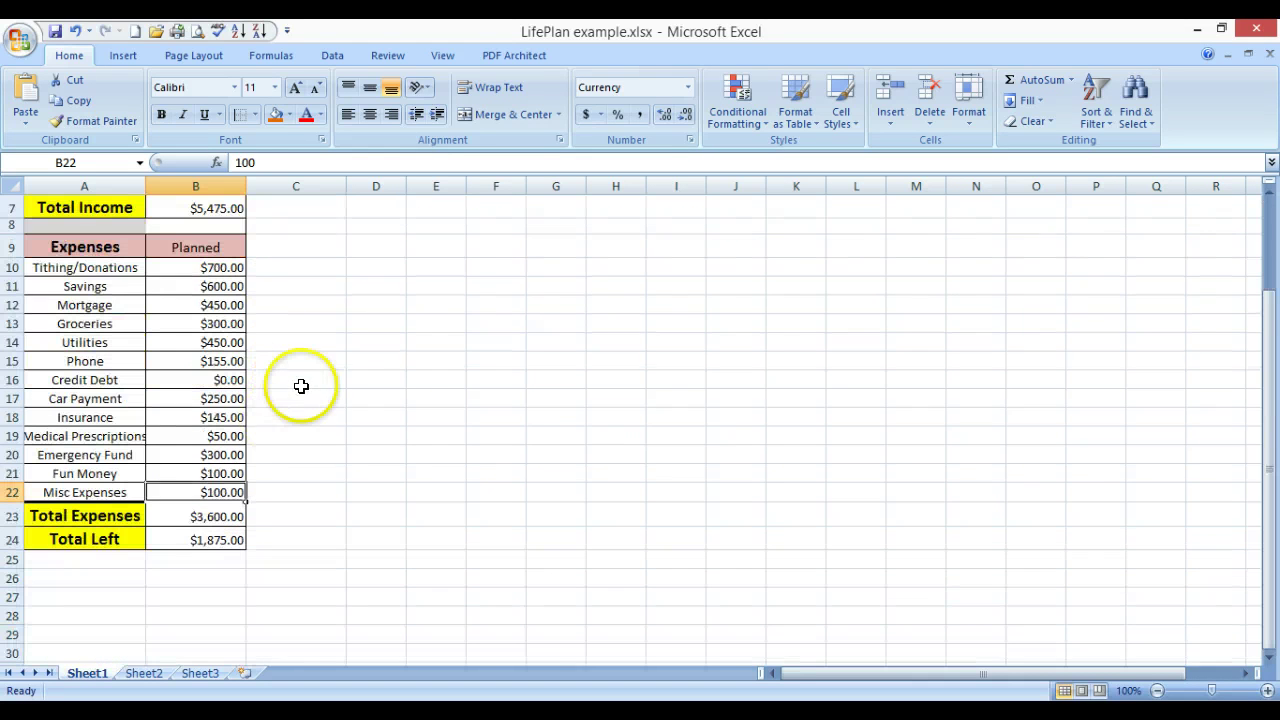
{"action": "left_click", "coordinate": [190, 510]}
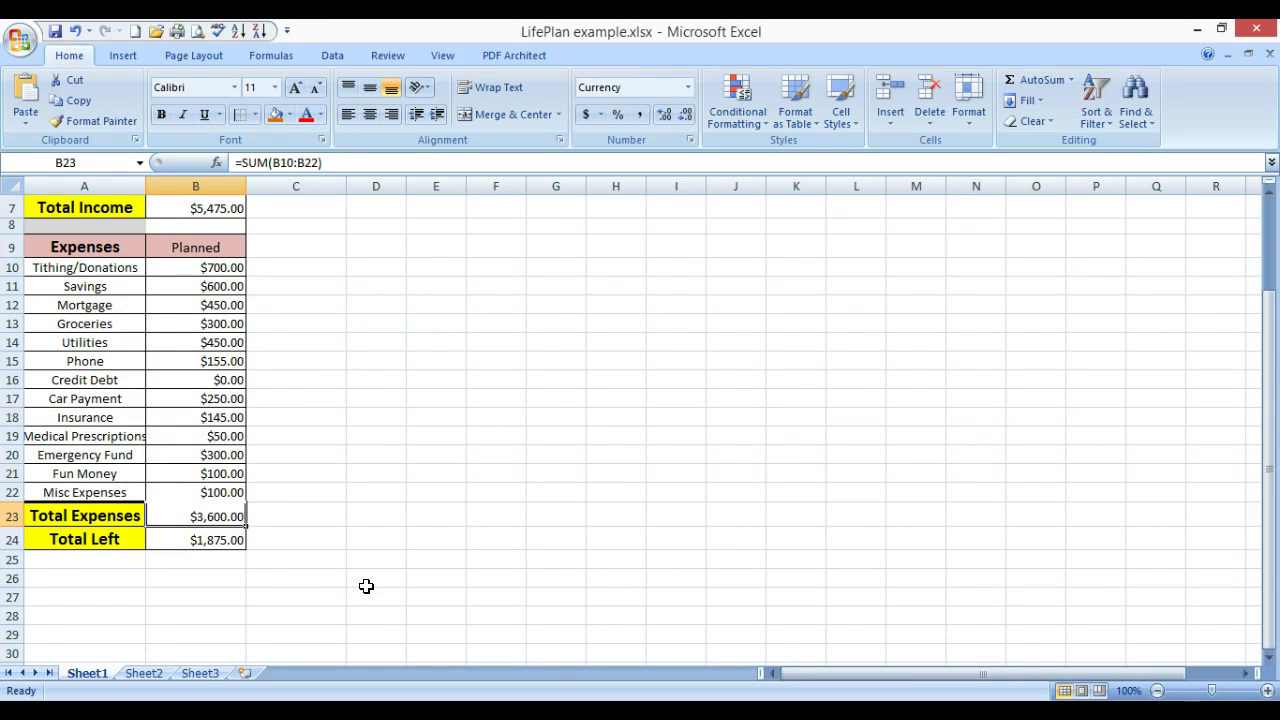
{"action": "key", "text": "Delete"}
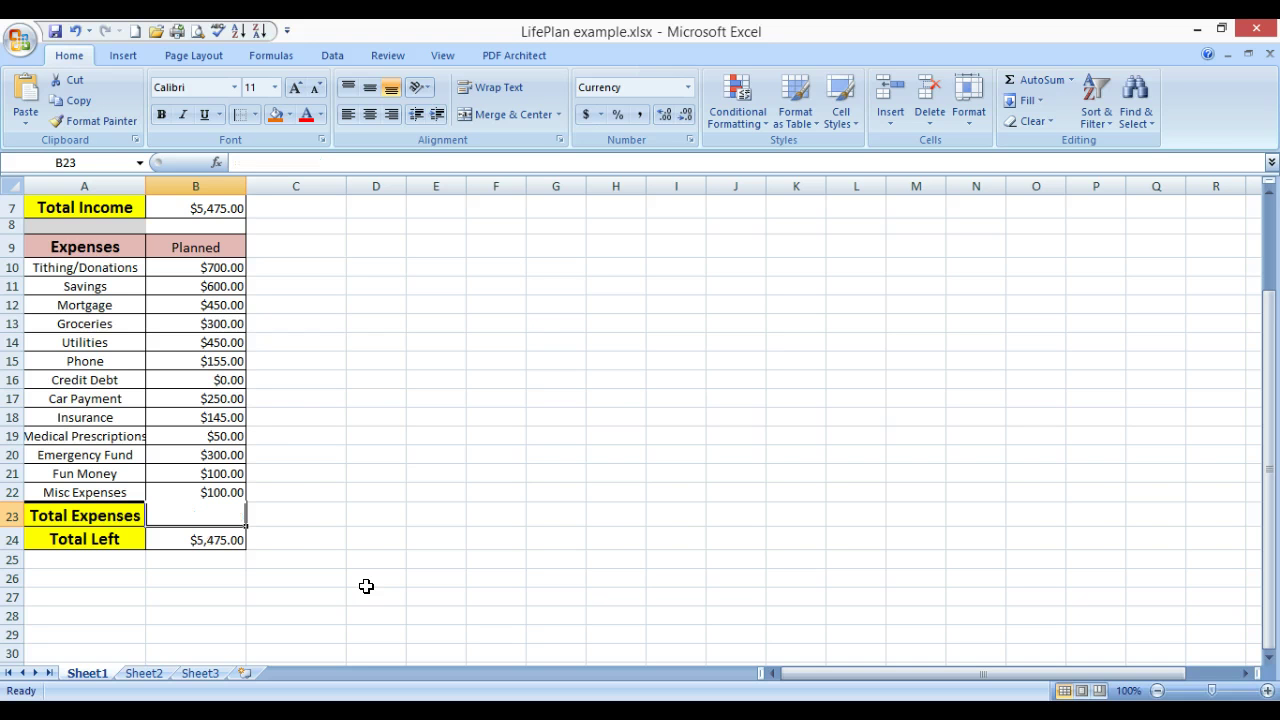
{"action": "type", "text": "="}
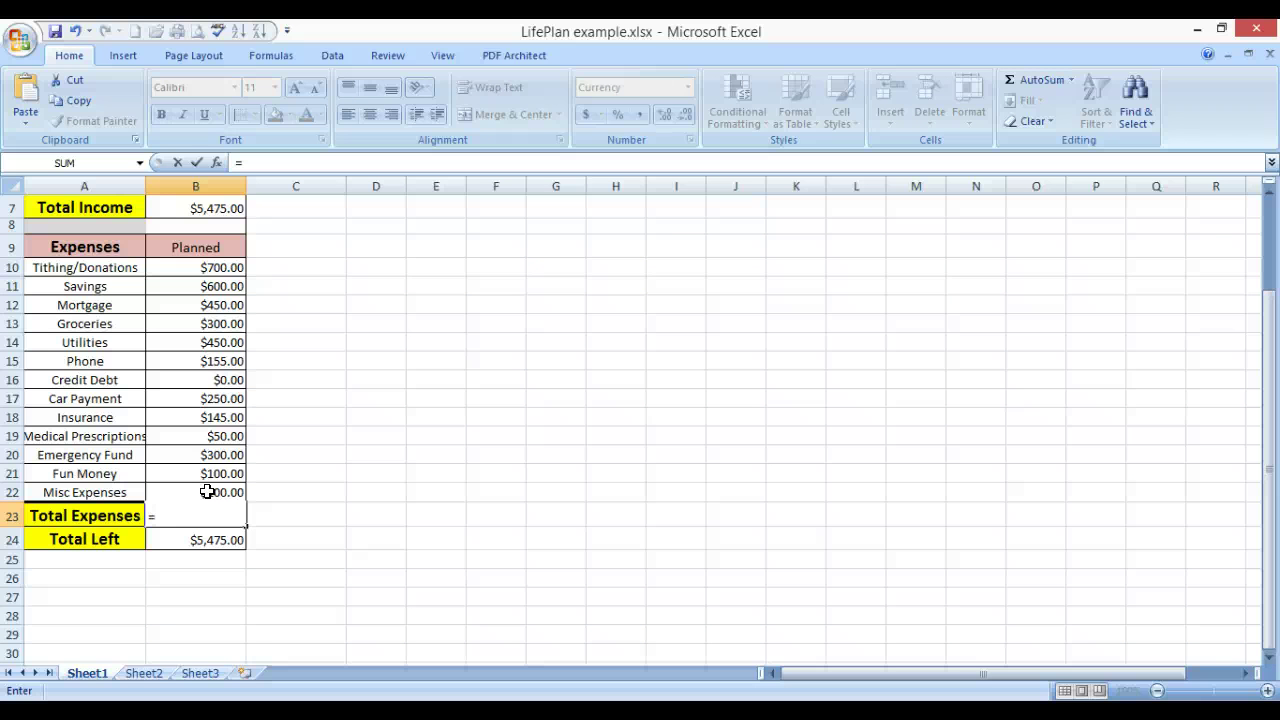
{"action": "type", "text": "sum"}
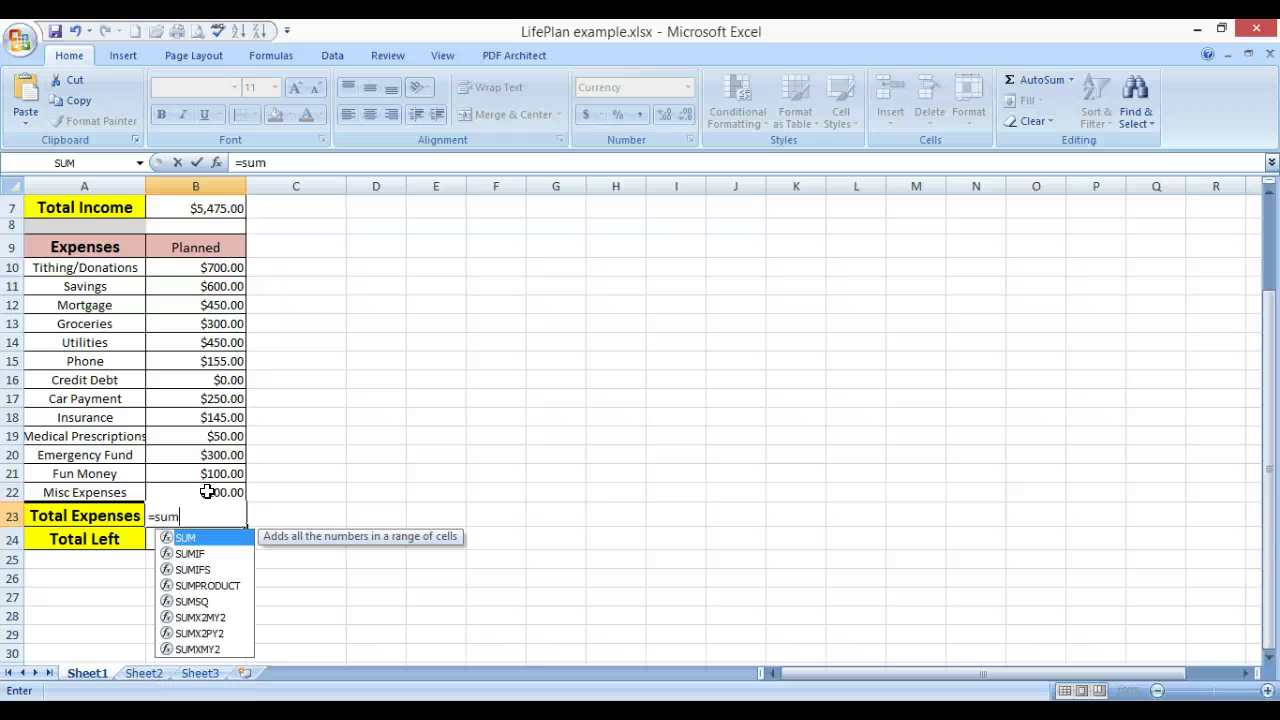
{"action": "type", "text": "("}
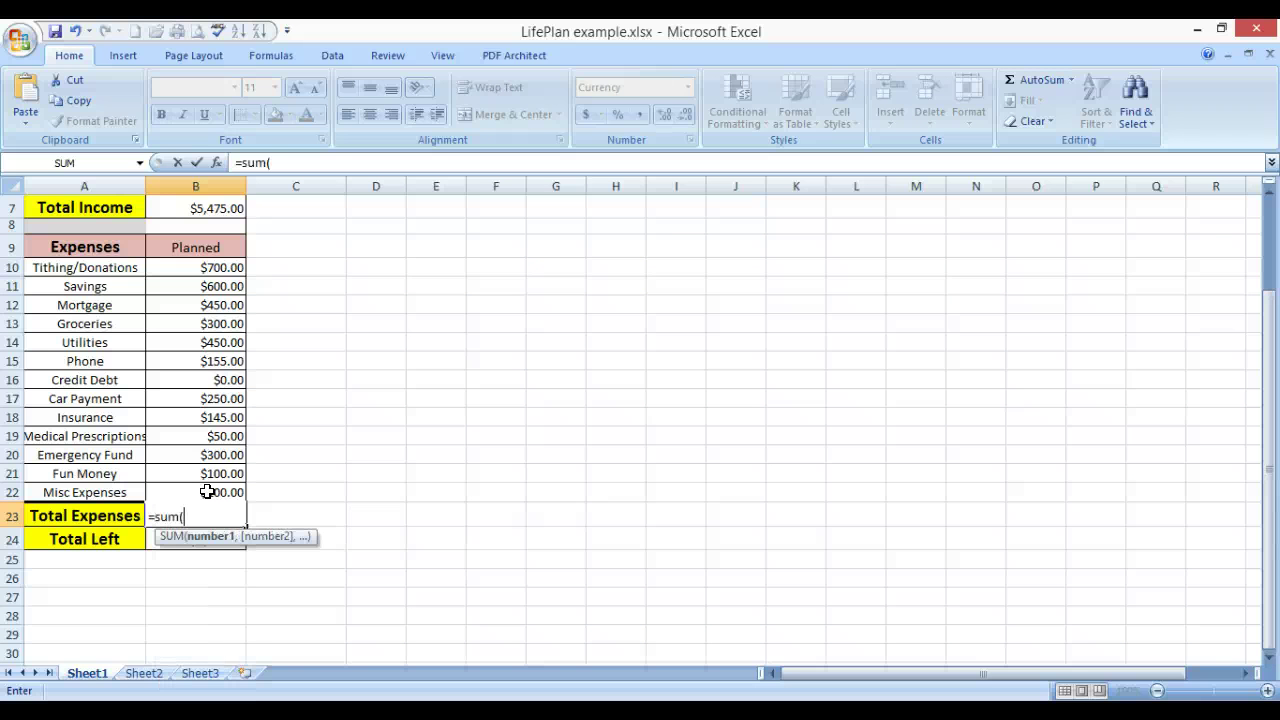
{"action": "left_click", "coordinate": [173, 270]}
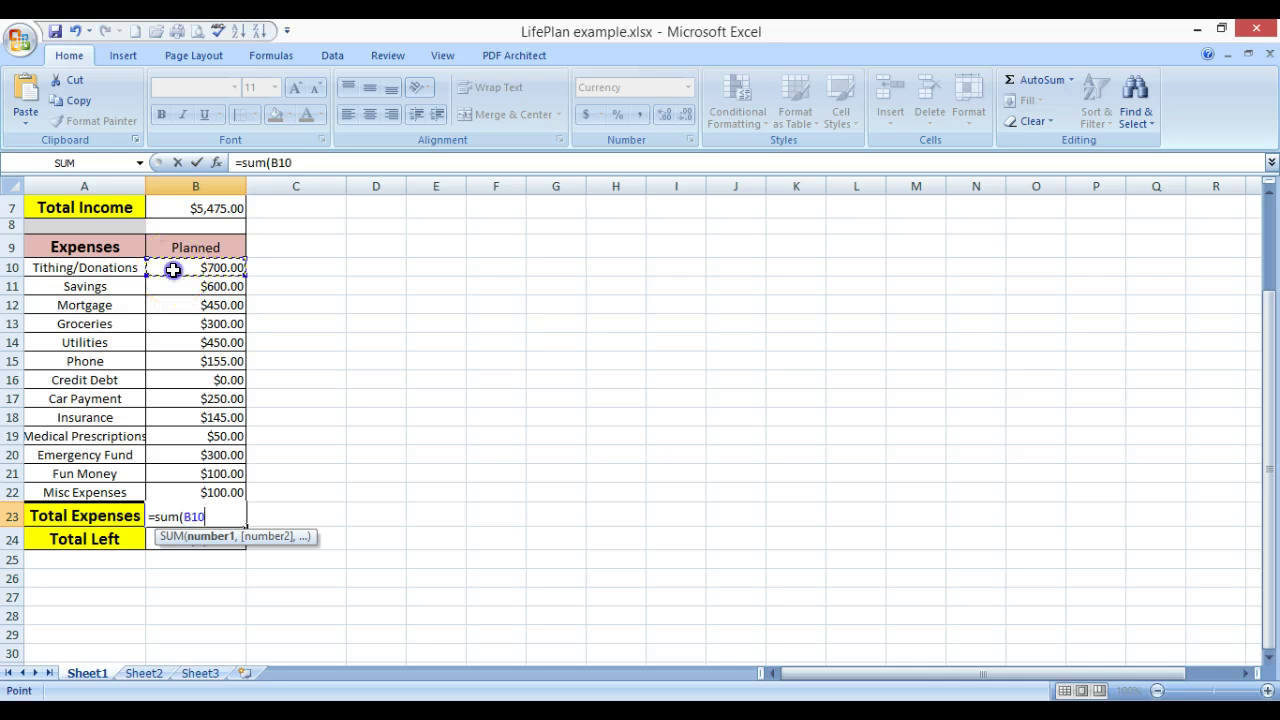
{"action": "left_click_drag", "start_coordinate": [173, 283], "coordinate": [198, 490]}
{"action": "key", "text": "Return"}
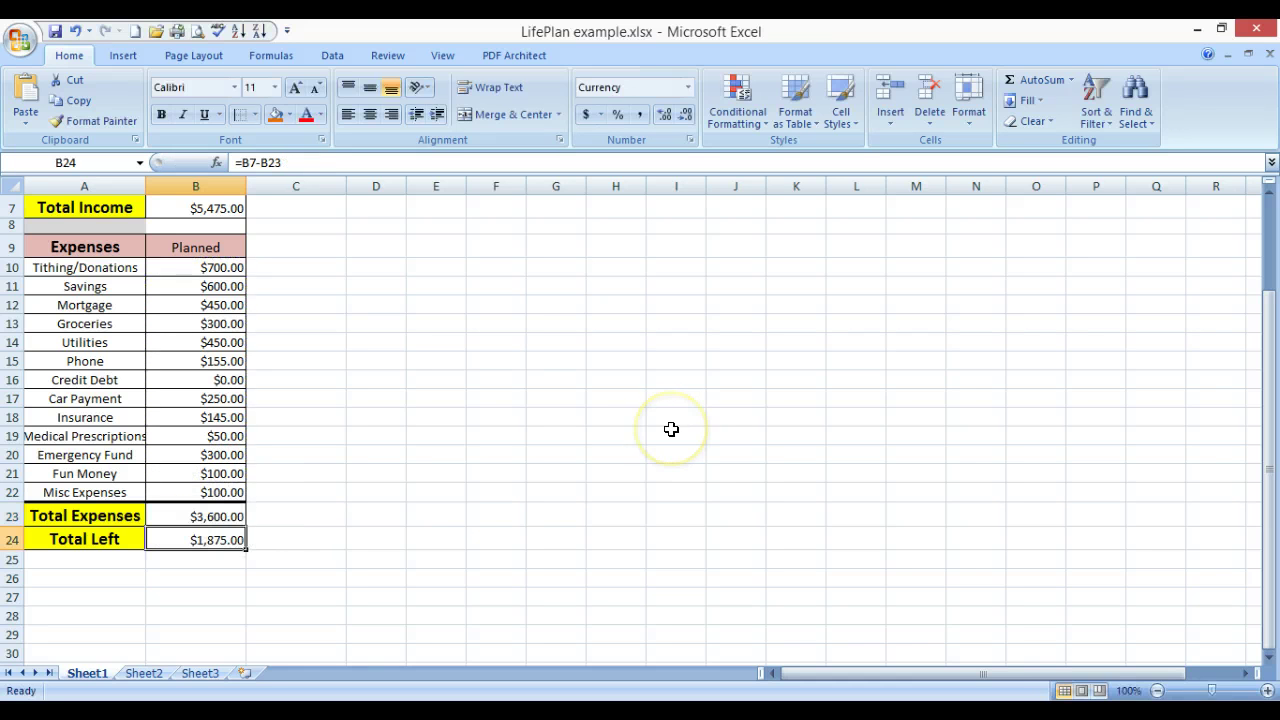
Clear the Total Left amount in B24
{"action": "key", "text": "Return"}
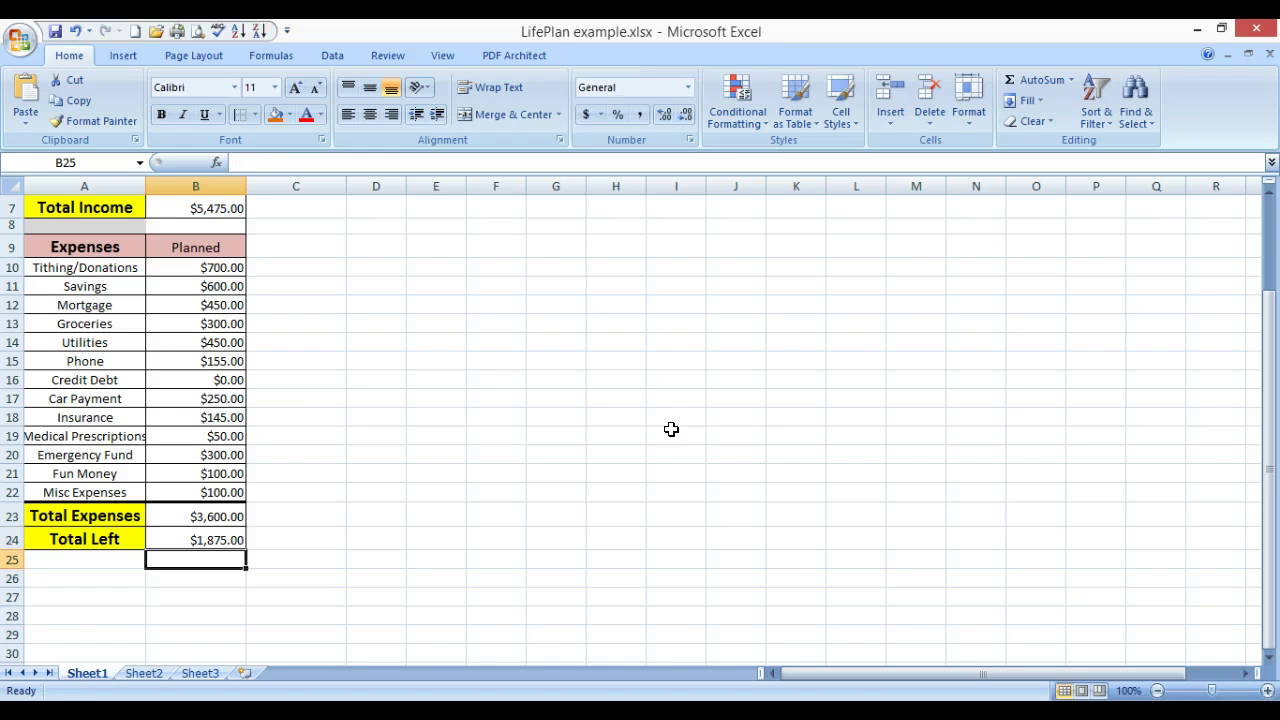
{"action": "key", "text": "Up"}
{"action": "key", "text": "Delete"}
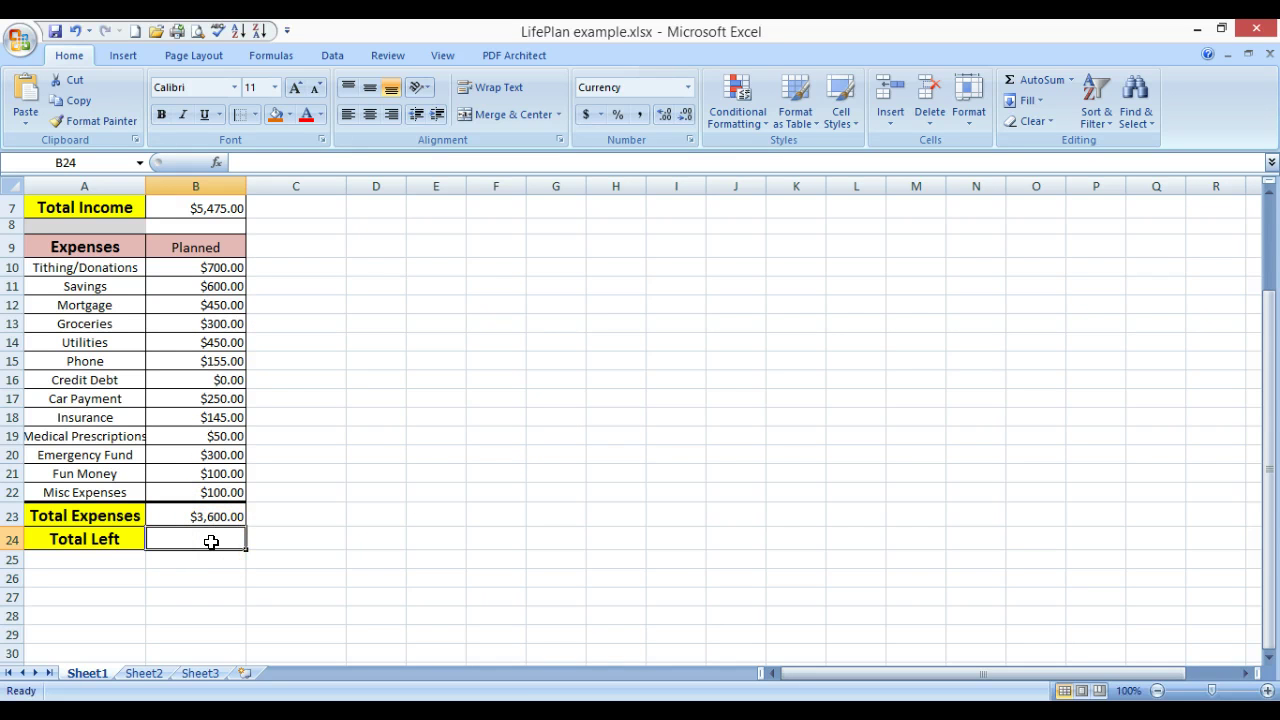
Relabel the Total Left row in A24 as 'Cash Flow'
{"action": "key", "text": "Left"}
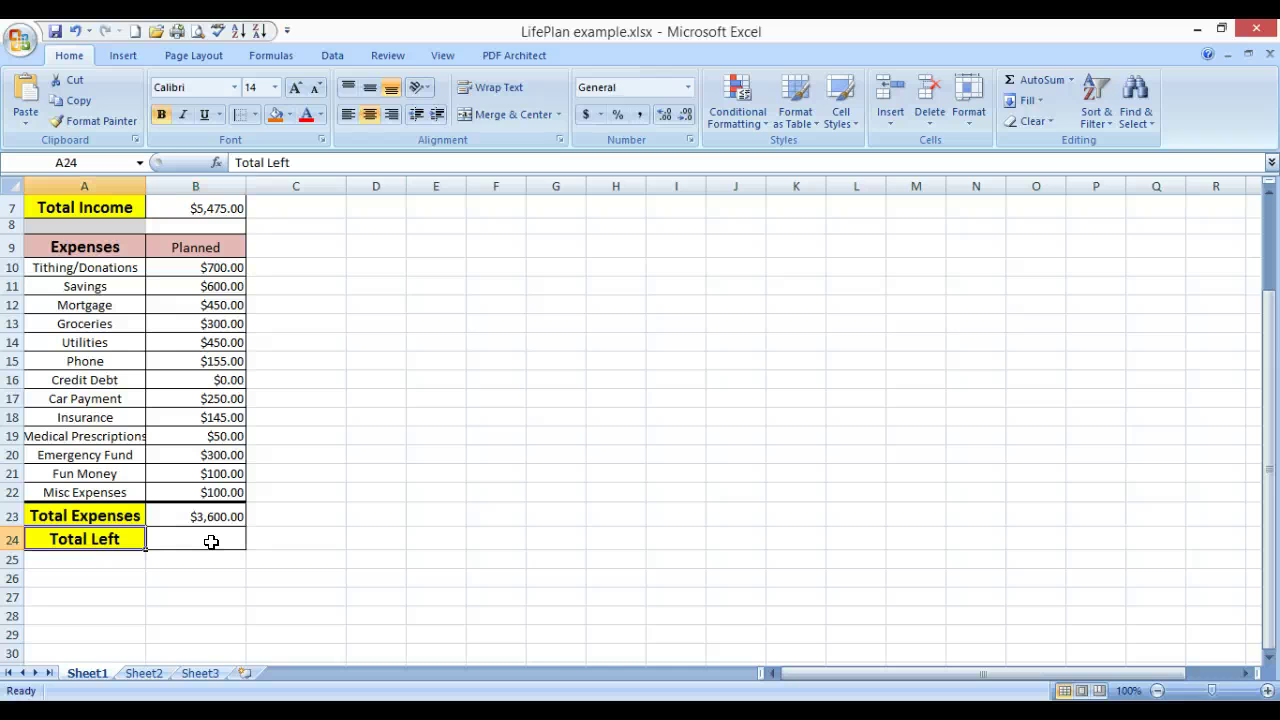
{"action": "type", "text": "Cash Flo"}
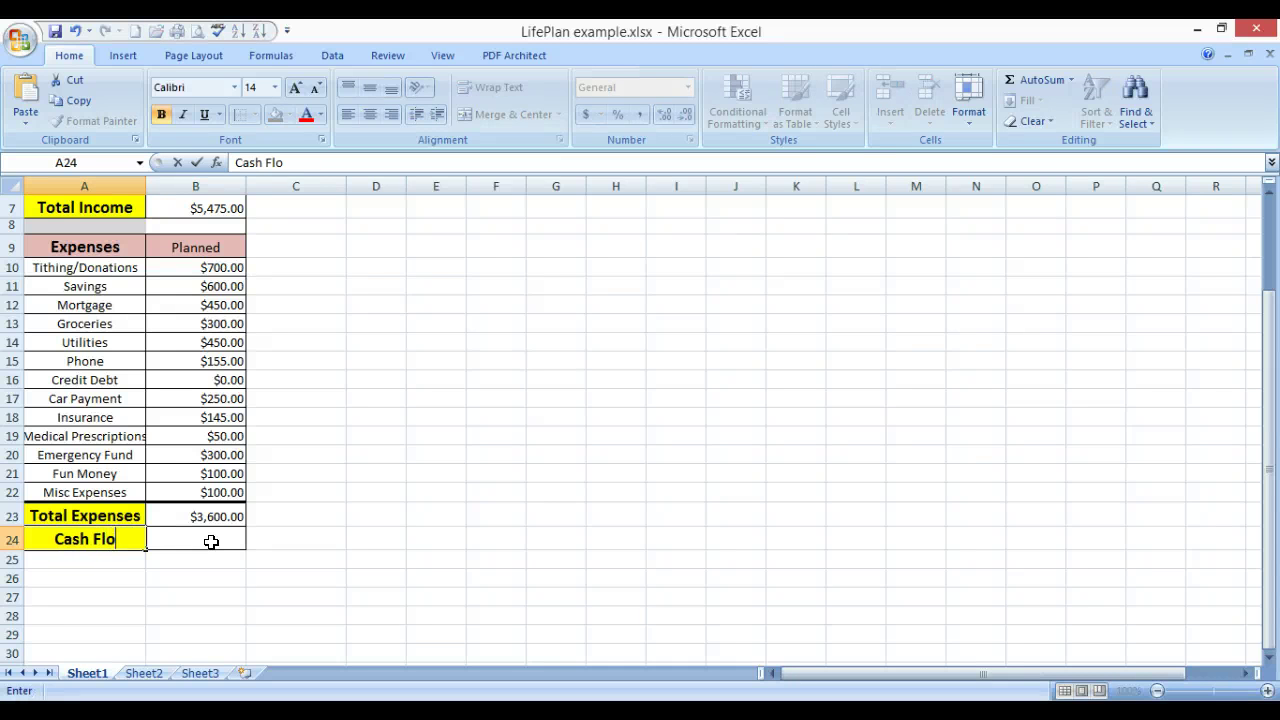
{"action": "type", "text": "w"}
{"action": "key", "text": "Tab"}
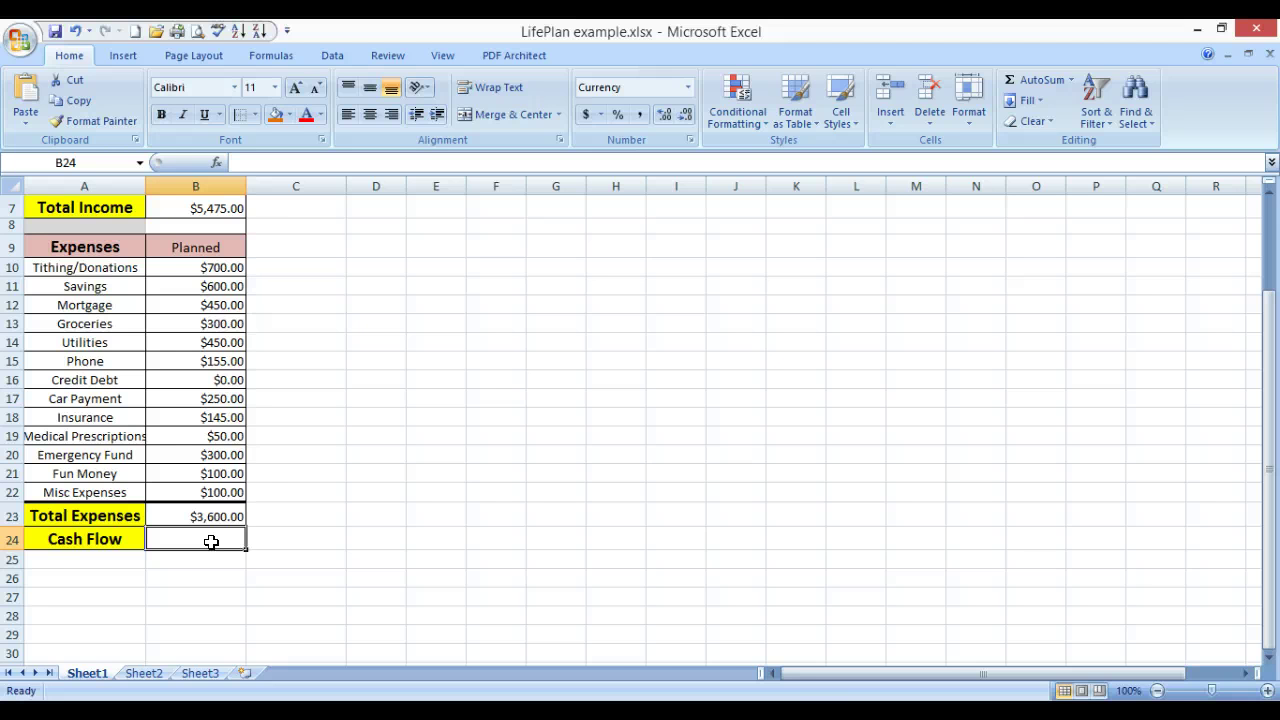
Enter =B7-B23 in B24 so Cash Flow shows $1,875.00
{"action": "type", "text": "="}
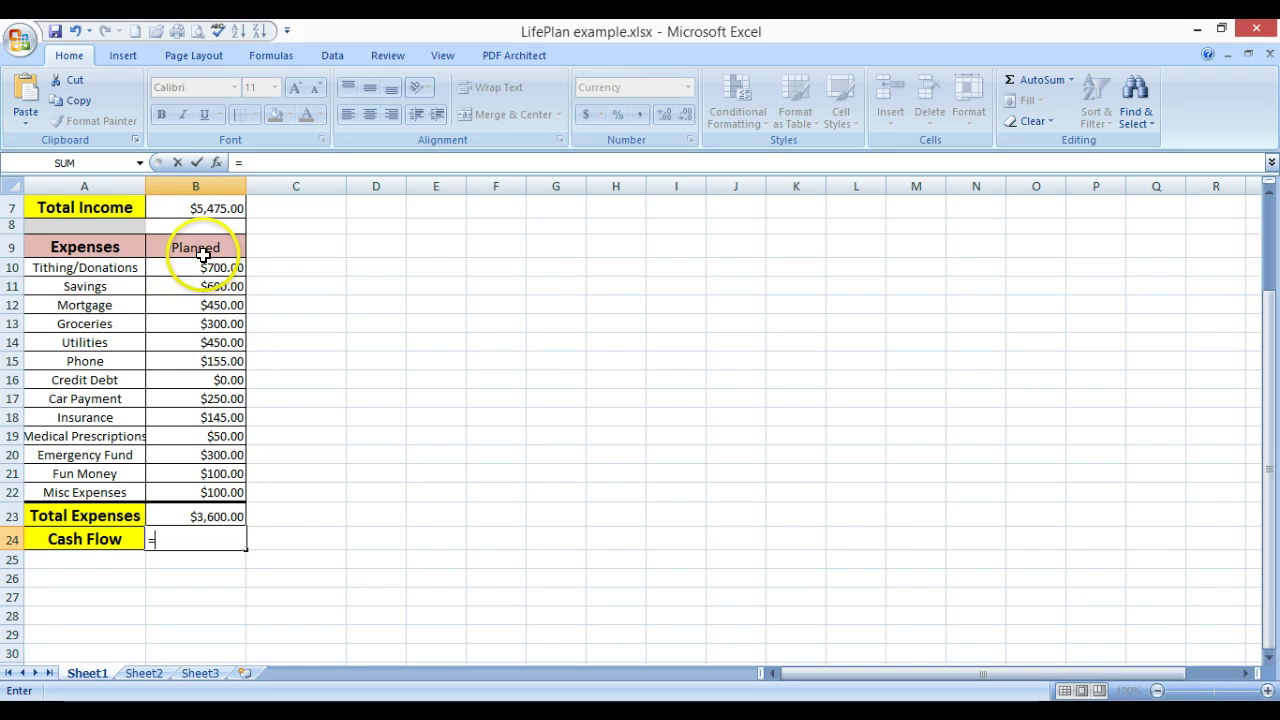
{"action": "left_click", "coordinate": [207, 207]}
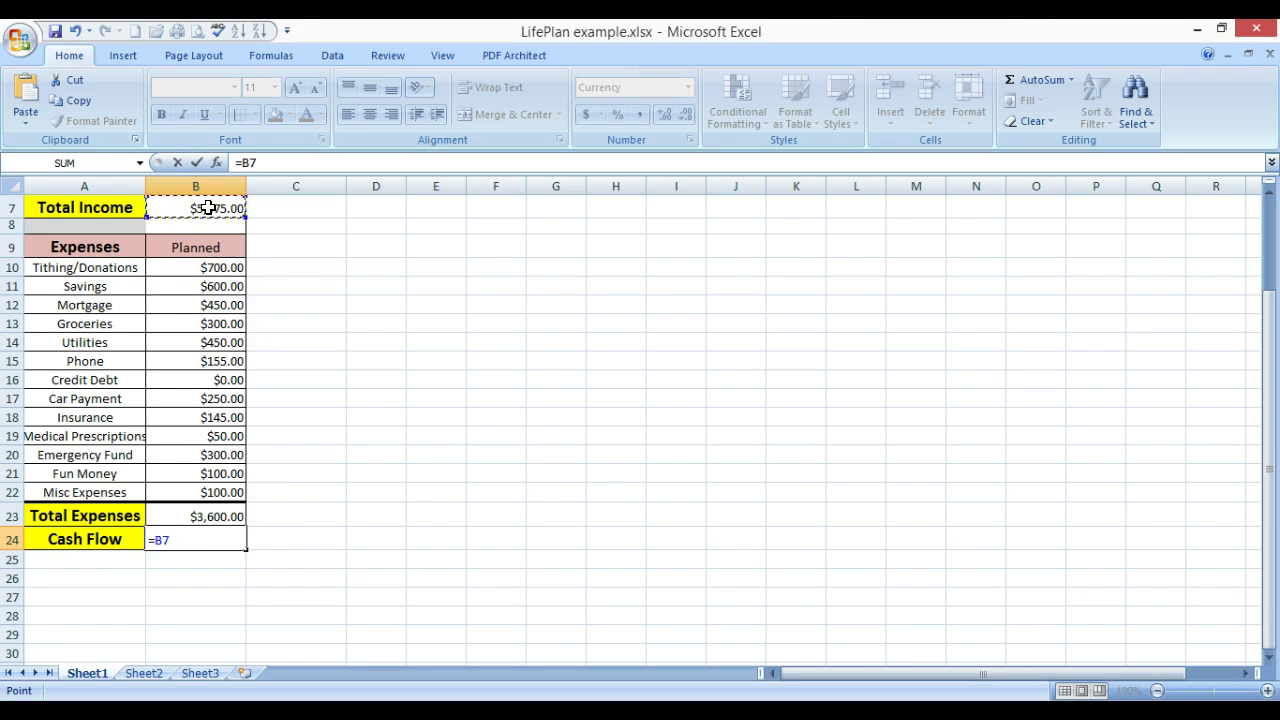
{"action": "type", "text": "-"}
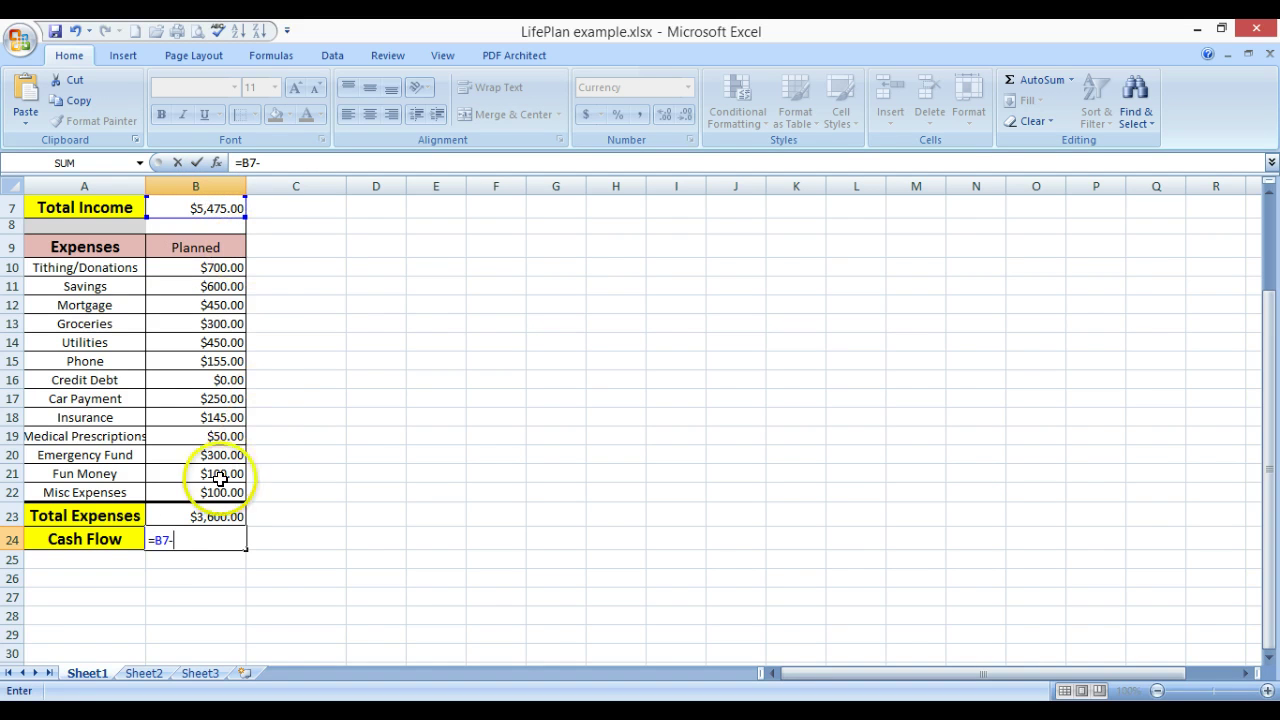
{"action": "left_click", "coordinate": [190, 516]}
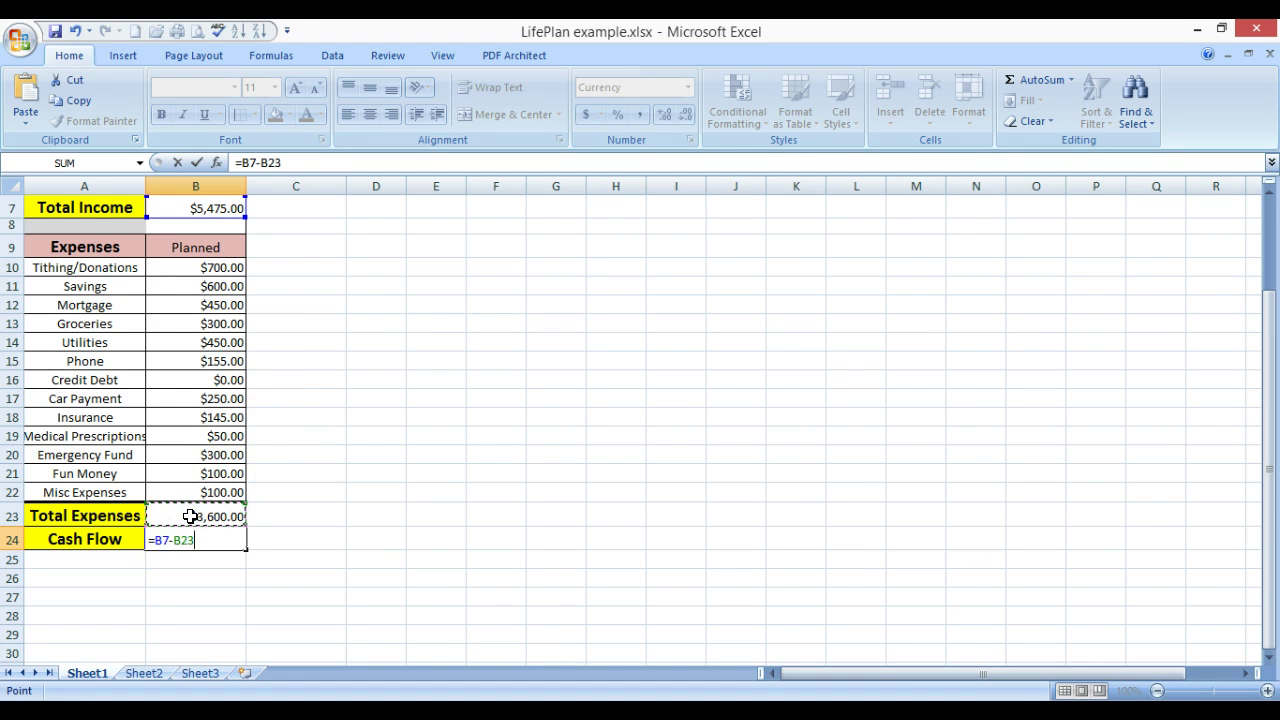
{"action": "key", "text": "Return"}
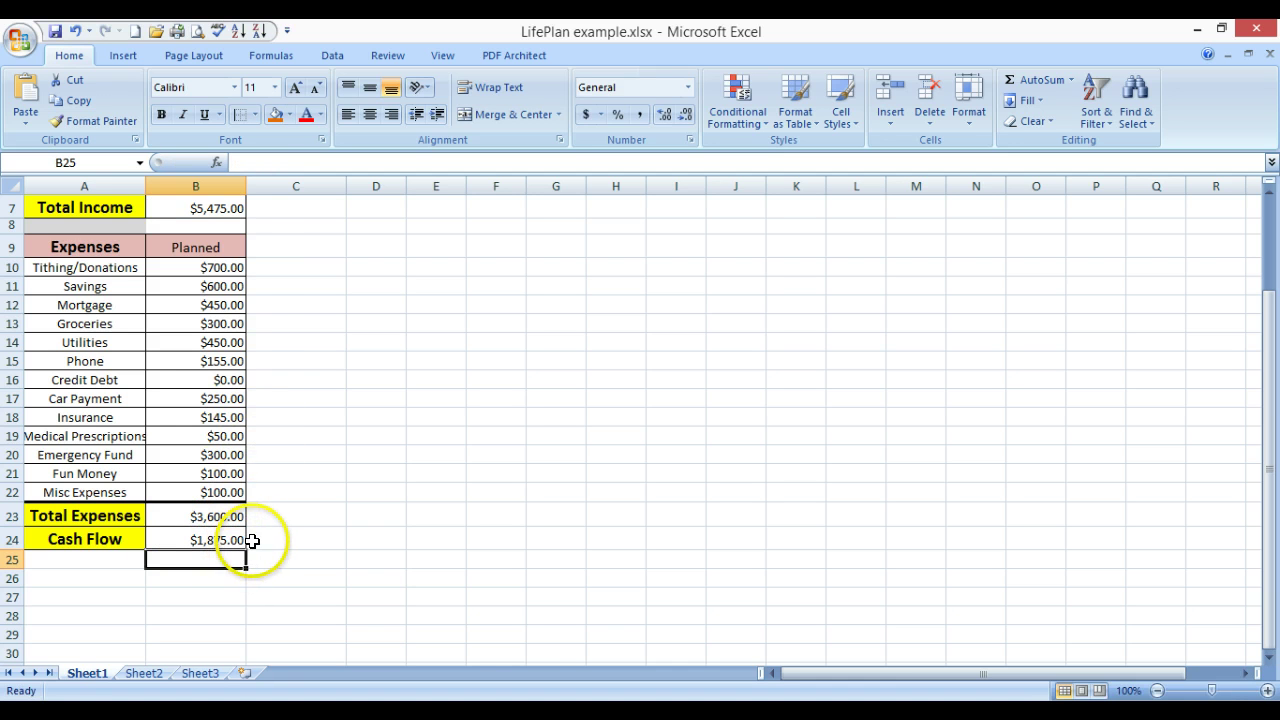
Enter 100 as the Phone amount in B15, updating totals to $3,545.00 and $1,930.00
{"action": "right_click", "coordinate": [14, 363]}
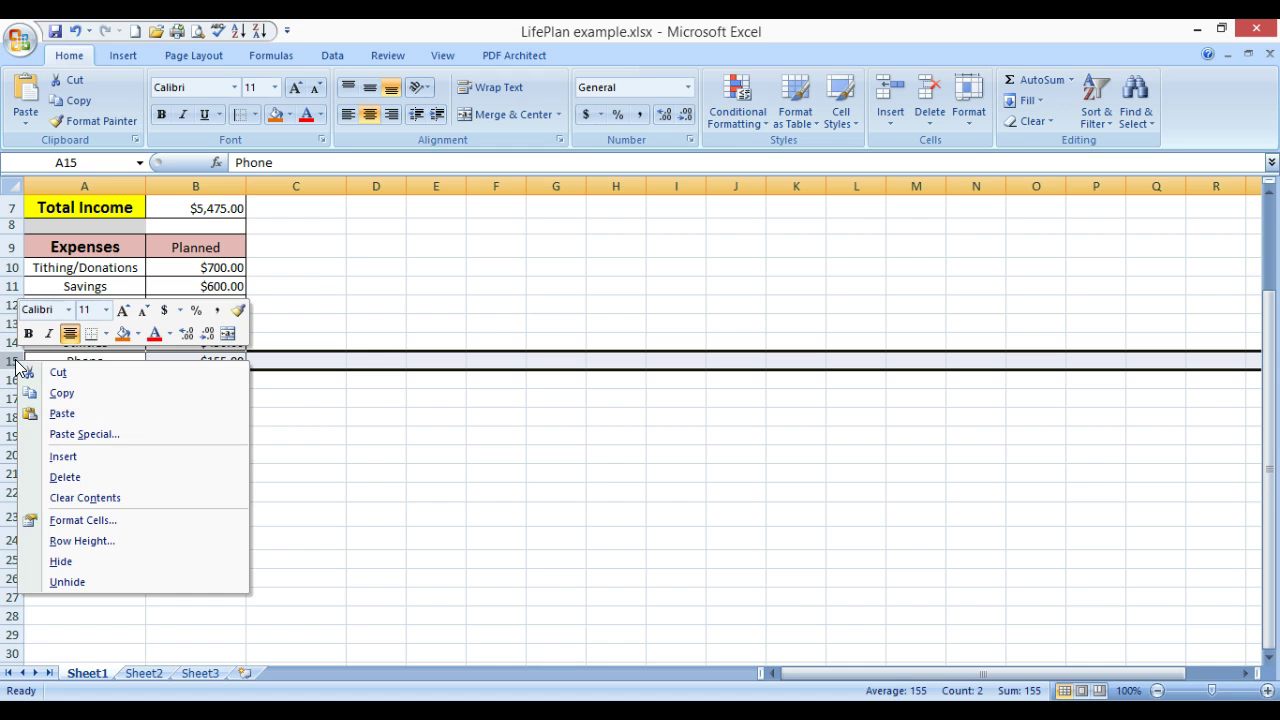
{"action": "left_click", "coordinate": [394, 340]}
{"action": "left_click", "coordinate": [195, 362]}
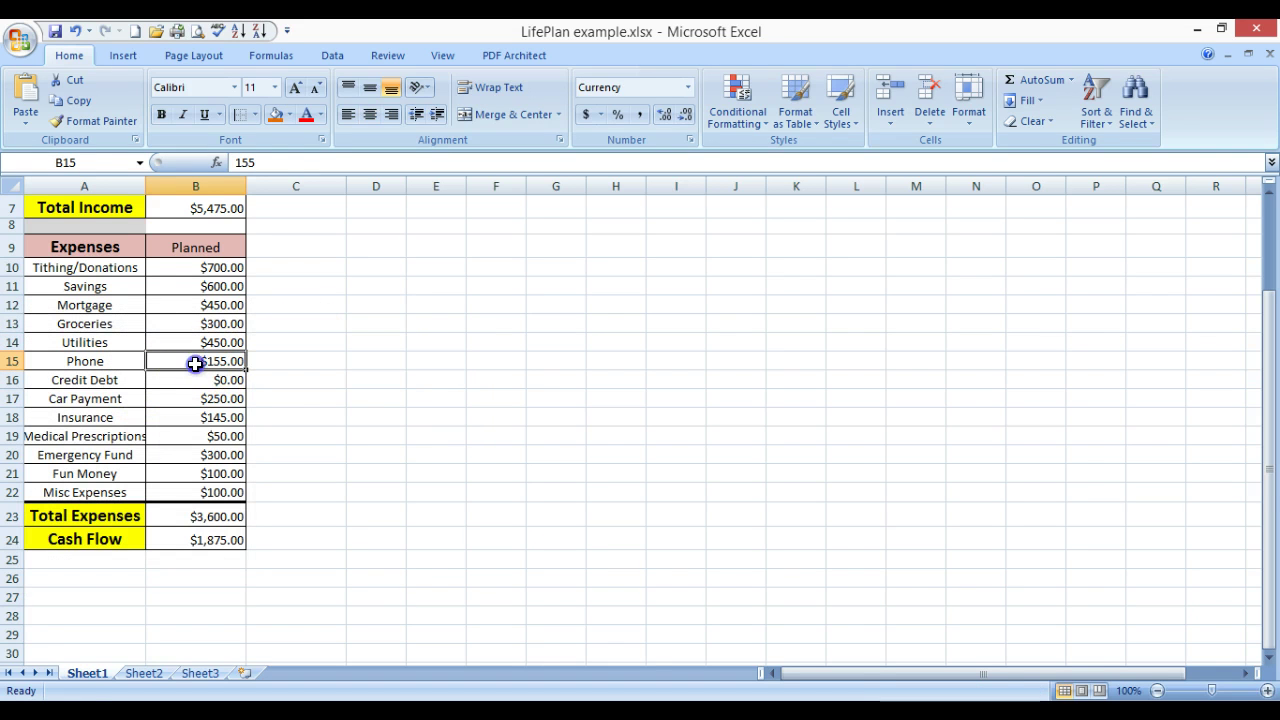
{"action": "type", "text": "100"}
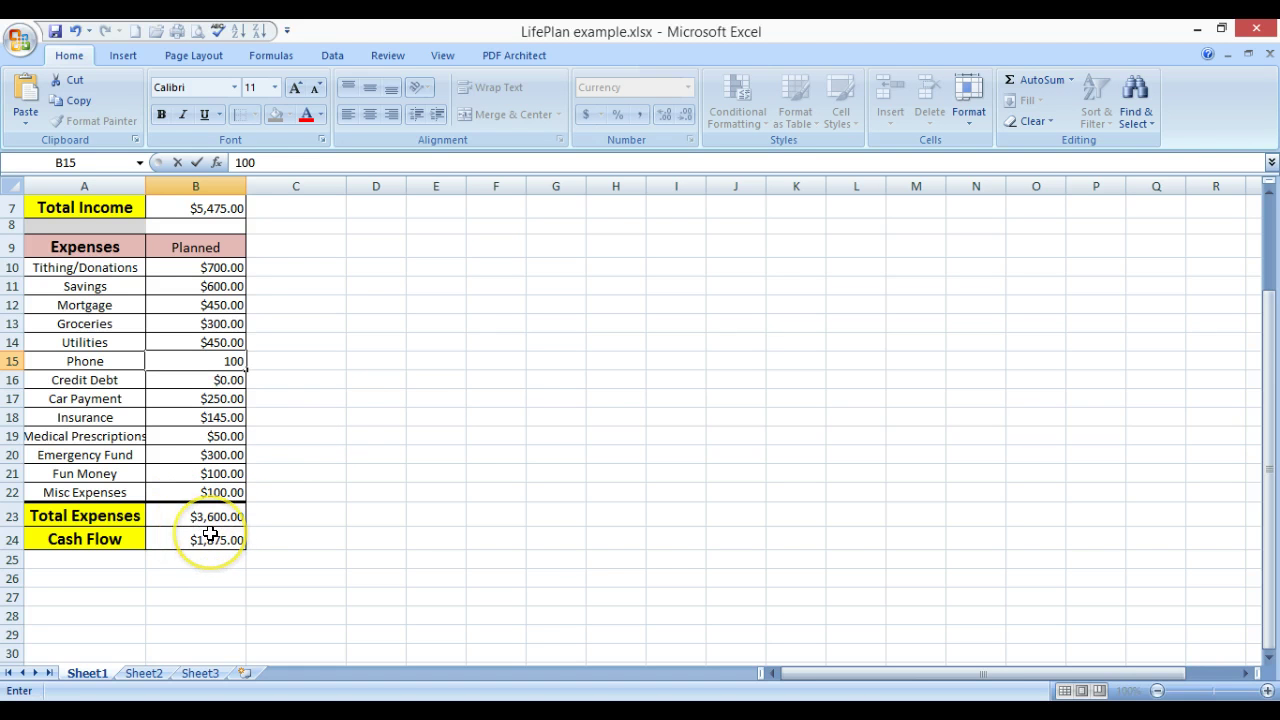
{"action": "key", "text": "Return"}
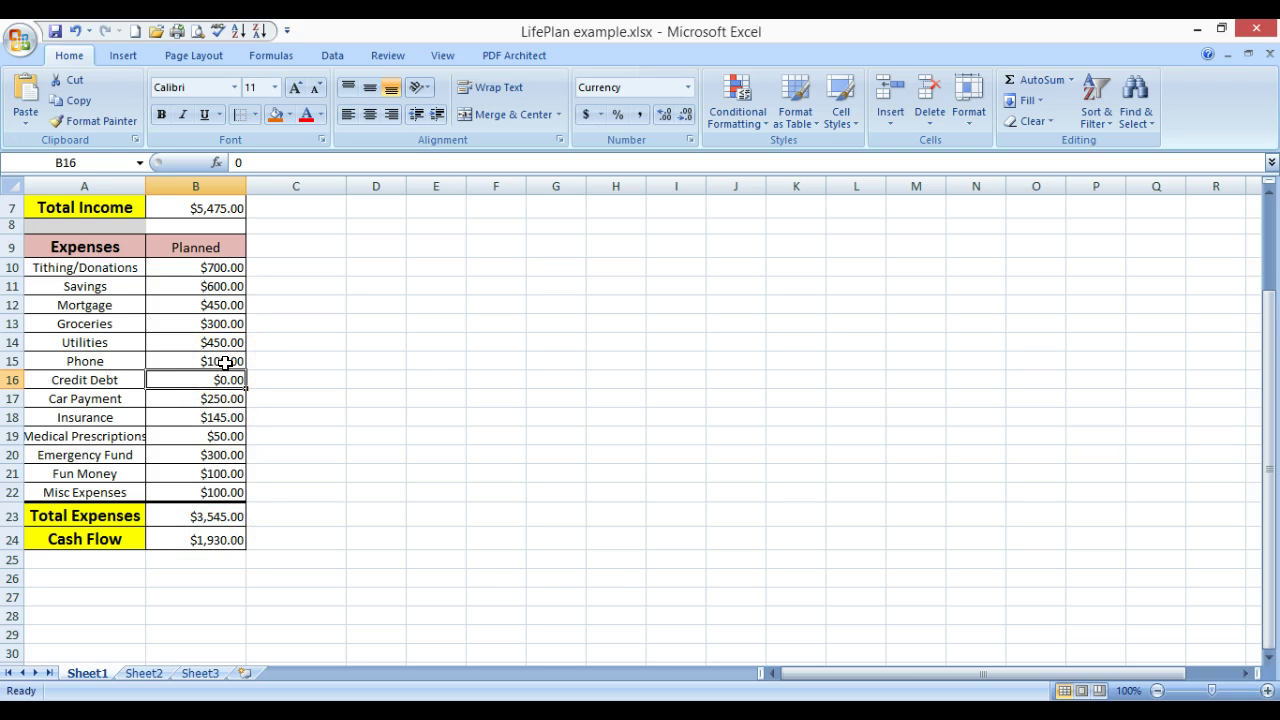
{"action": "scroll", "coordinate": [225, 363], "scroll_direction": "up", "scroll_amount": 2}
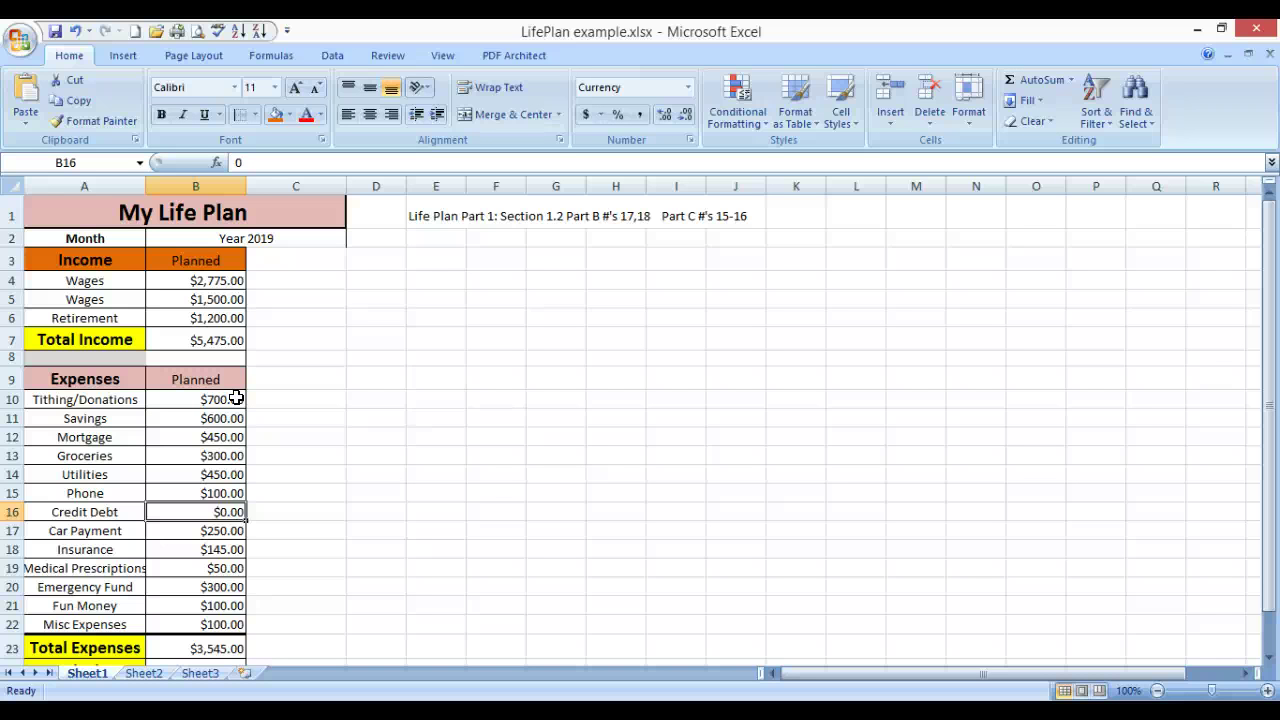
{"action": "scroll", "coordinate": [236, 399], "scroll_direction": "down", "scroll_amount": 1}
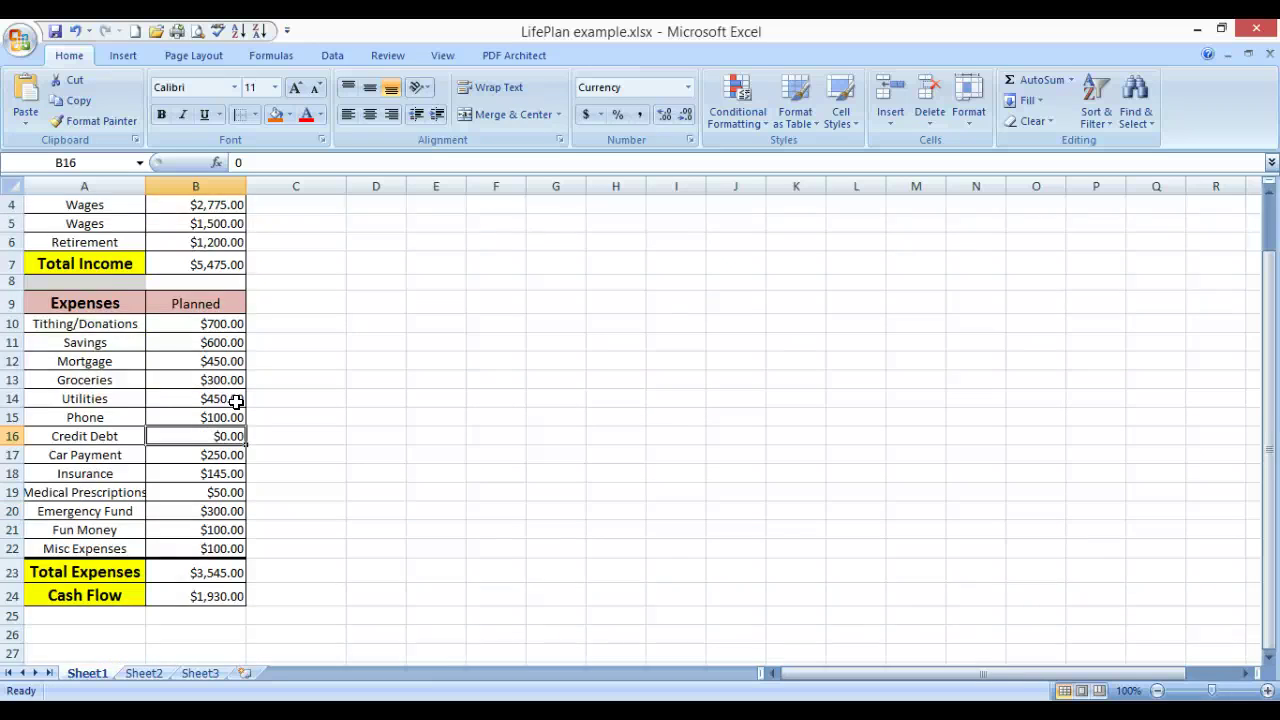
{"action": "scroll", "coordinate": [237, 401], "scroll_direction": "up", "scroll_amount": 1}
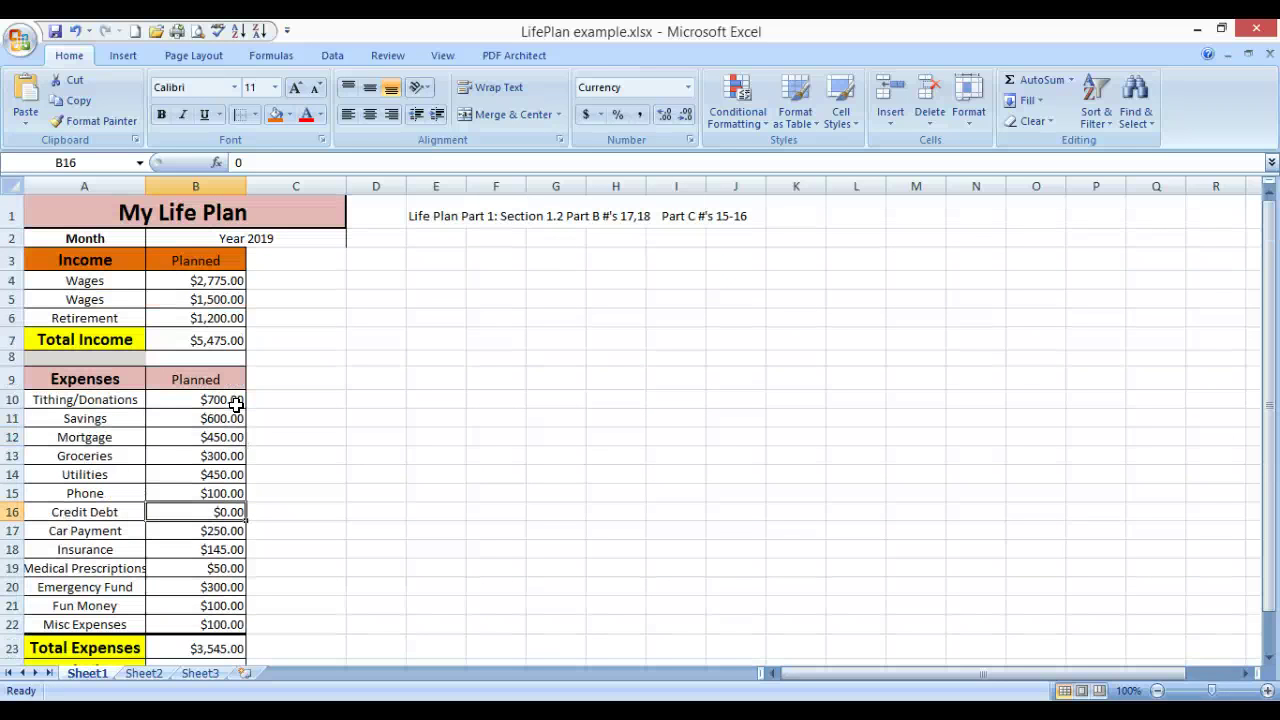